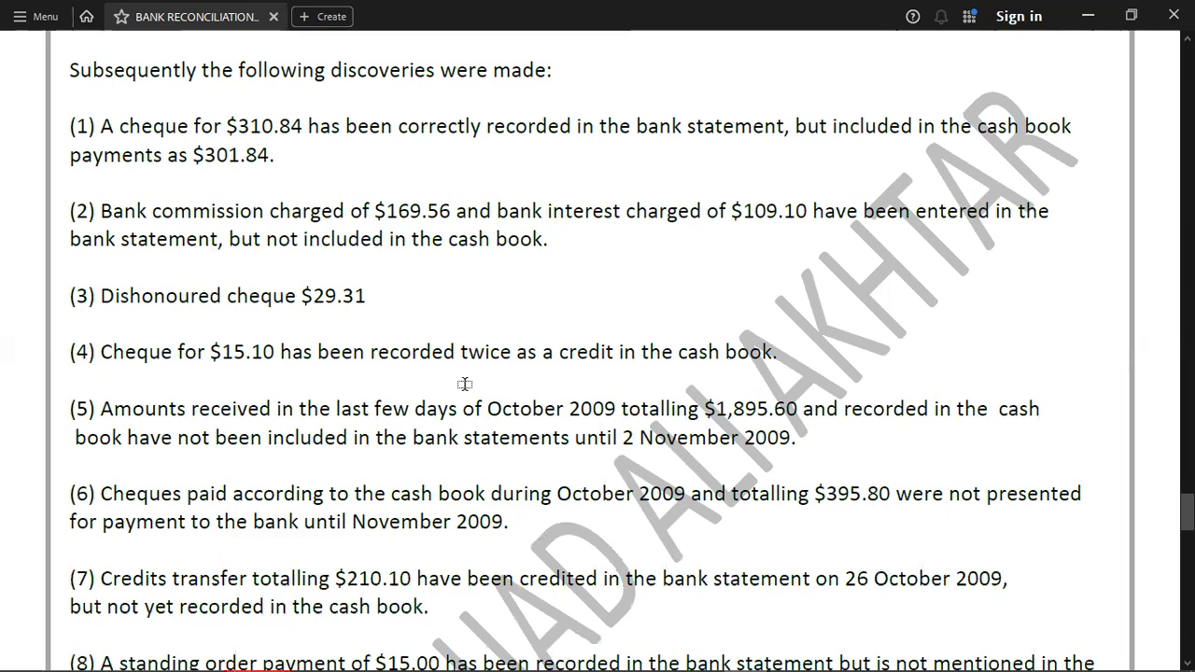
# Step: Switch to the Excel workbook and record DISHONOUR CHQ with 29.31 in row 1839 on the BANK account's credit side
pyautogui.hotkey('alt', 'Tab')
pyautogui.press('Right')
pyautogui.write('29.31')
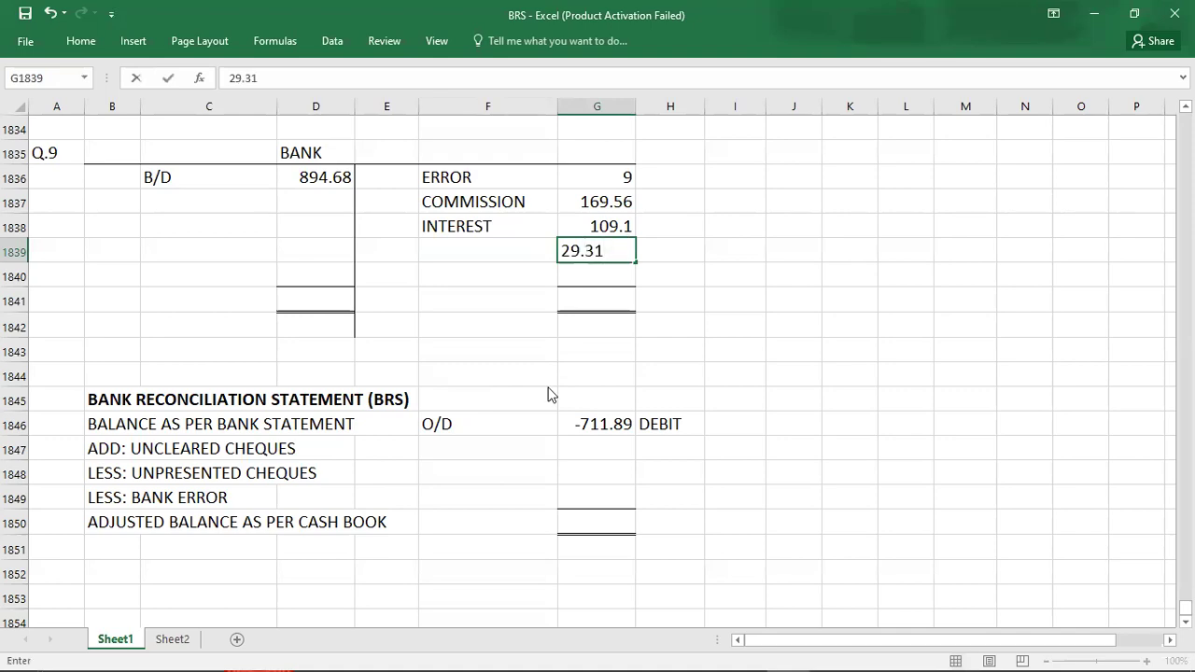
pyautogui.hotkey('alt', 'Tab')
pyautogui.hotkey('alt', 'Tab')
pyautogui.press('Left')
pyautogui.write('DISHONOUR CHQ')
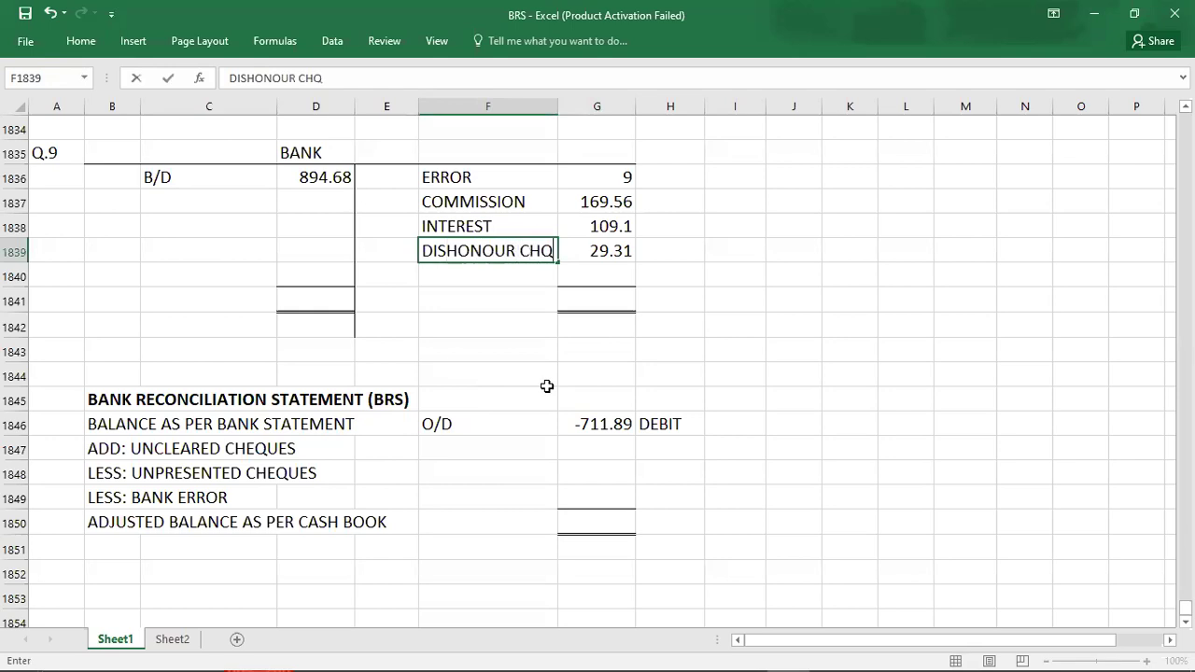
pyautogui.press('Return')
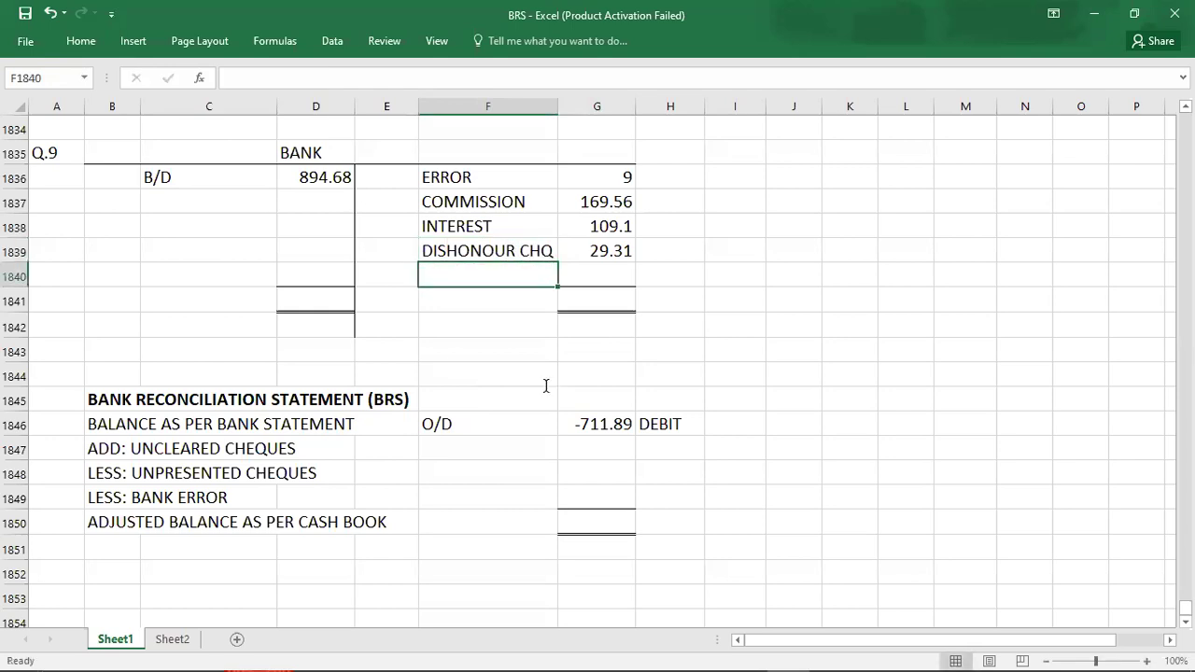
# Step: Check discovery (4) in the question PDF, then record ERROR with 15.10 in row 1837 on the BANK account's debit side in Excel
pyautogui.hotkey('alt', 'Tab')
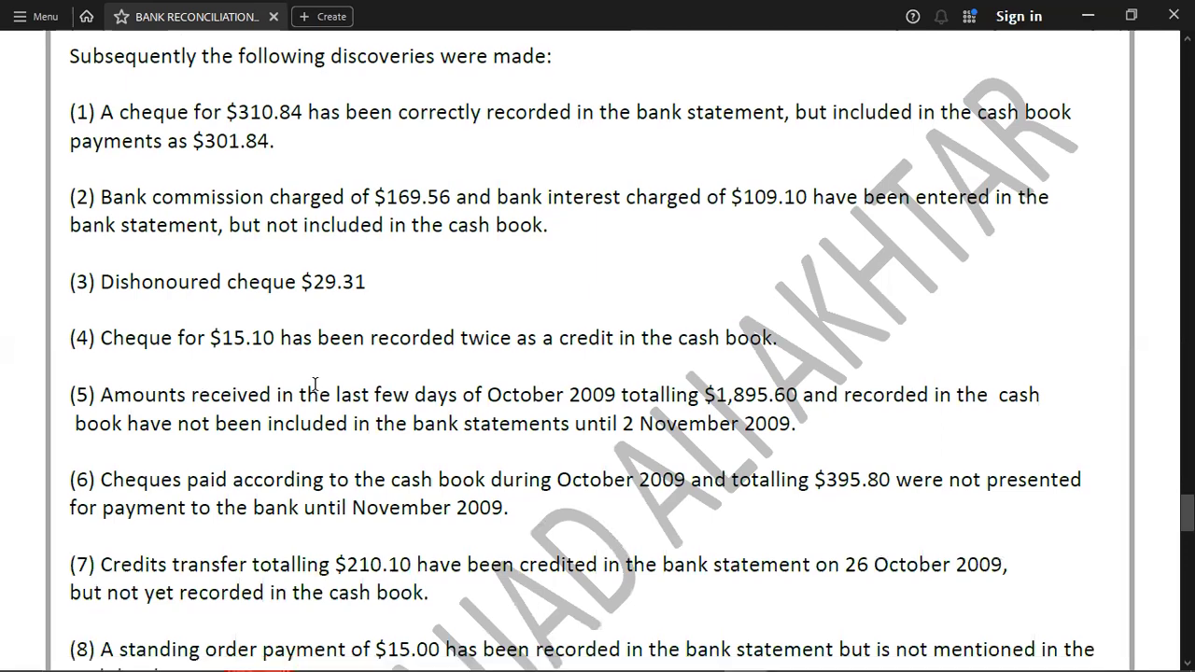
pyautogui.scroll(-1, 315, 384)
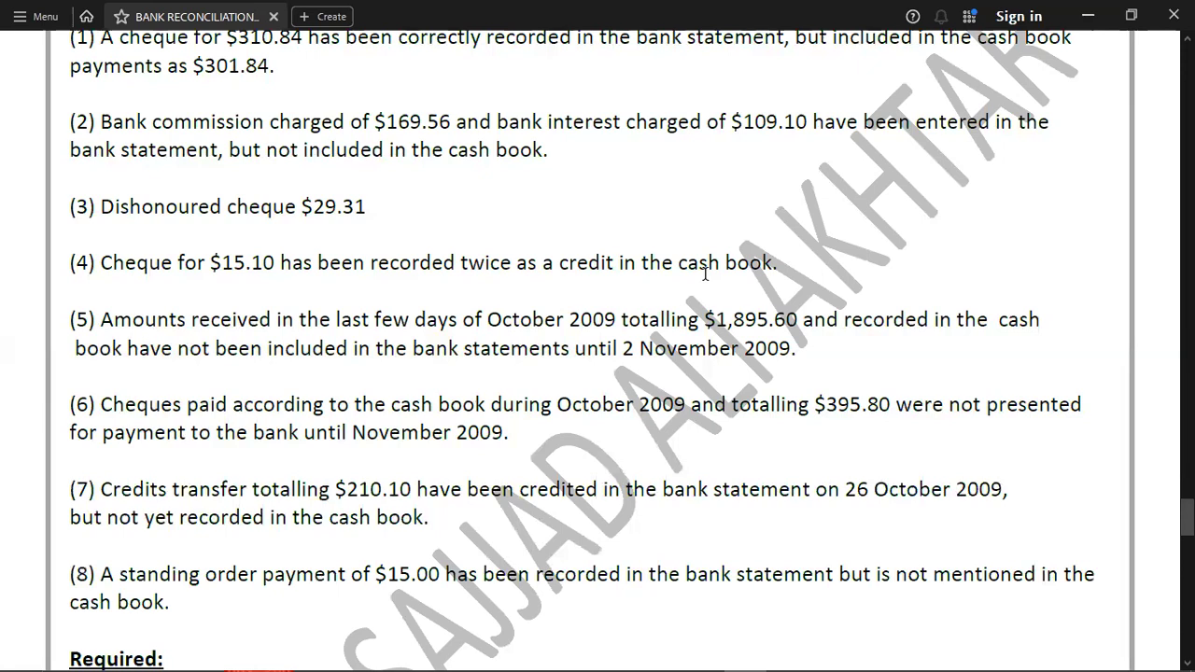
pyautogui.hotkey('alt', 'Tab')
pyautogui.press('Left')
pyautogui.press('Left')
pyautogui.press('Up')
pyautogui.press('Up')
pyautogui.press('Up')
pyautogui.write('15.10')
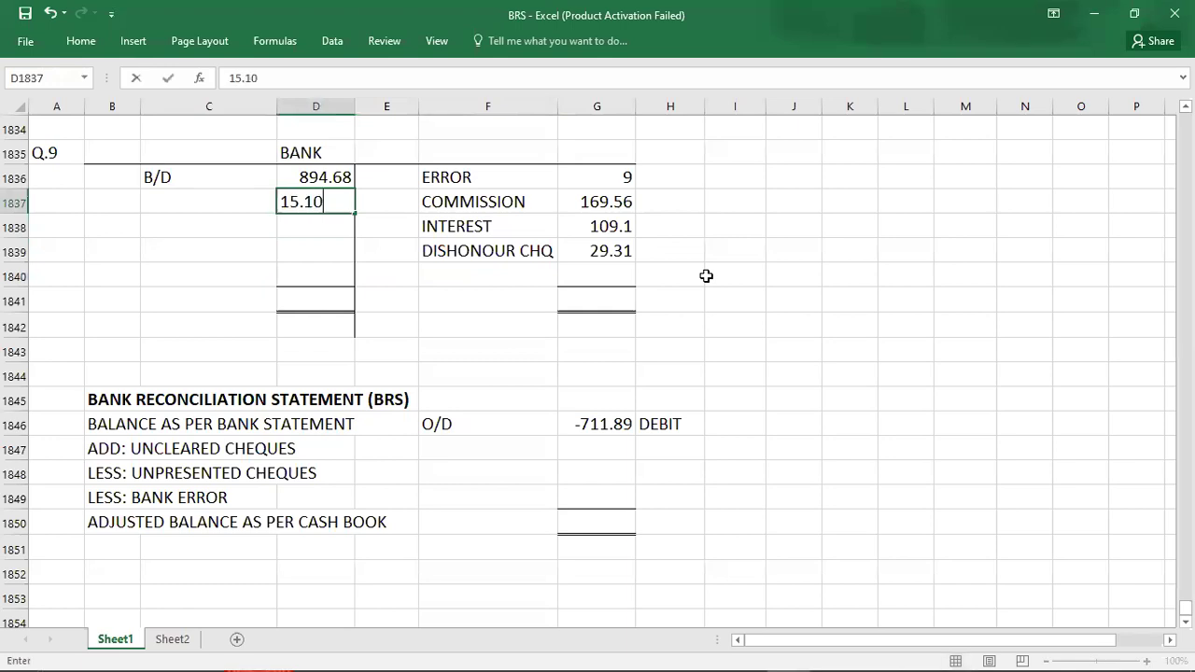
pyautogui.press('Left')
pyautogui.write('ERROR')
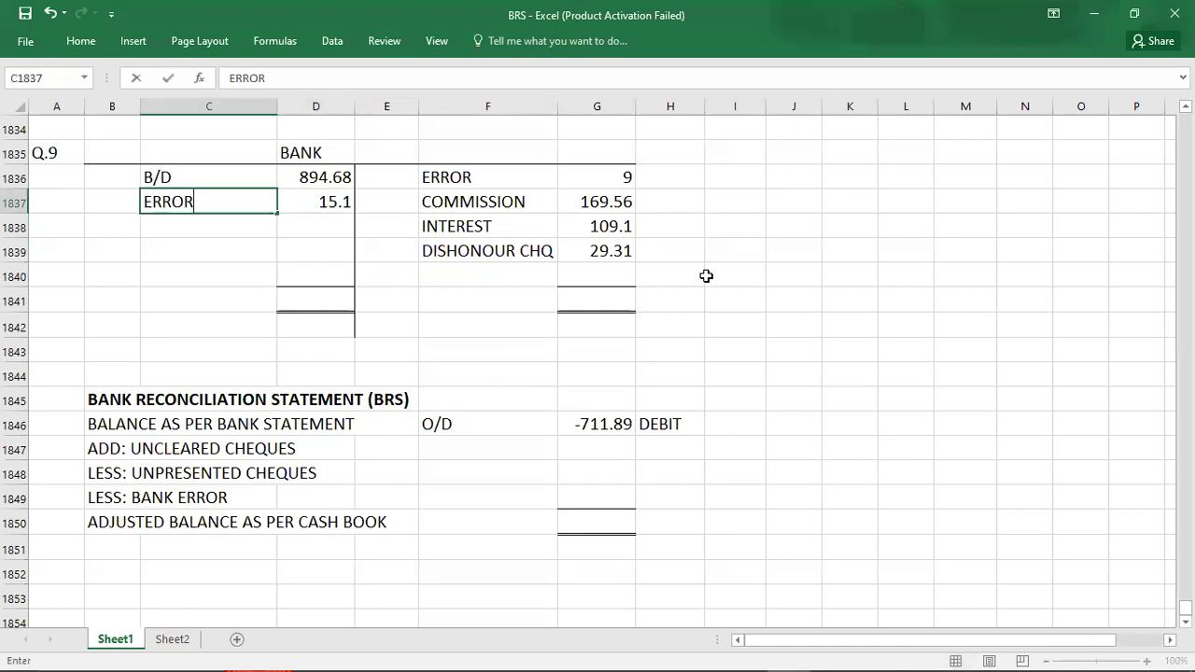
pyautogui.press('Return')
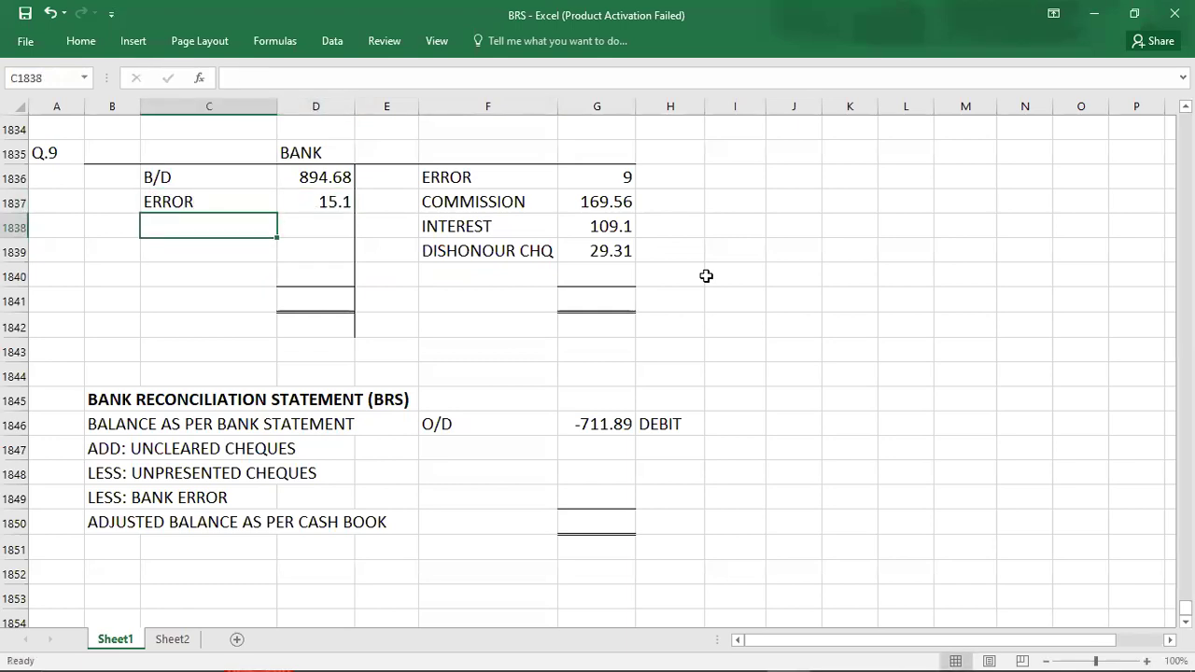
# Step: Check discovery (5) in the question PDF and enter 1895.6 for uncleared cheques in cell G1847 of the Excel reconciliation statement
pyautogui.hotkey('alt', 'Tab')
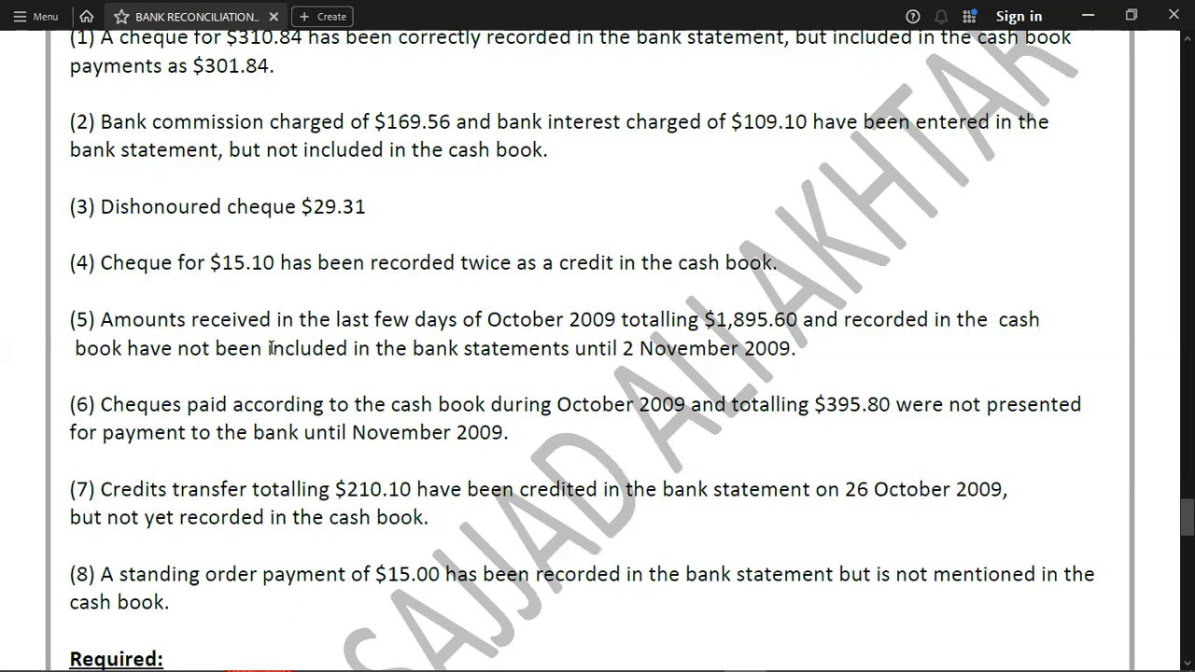
pyautogui.scroll(-1, 270, 349)
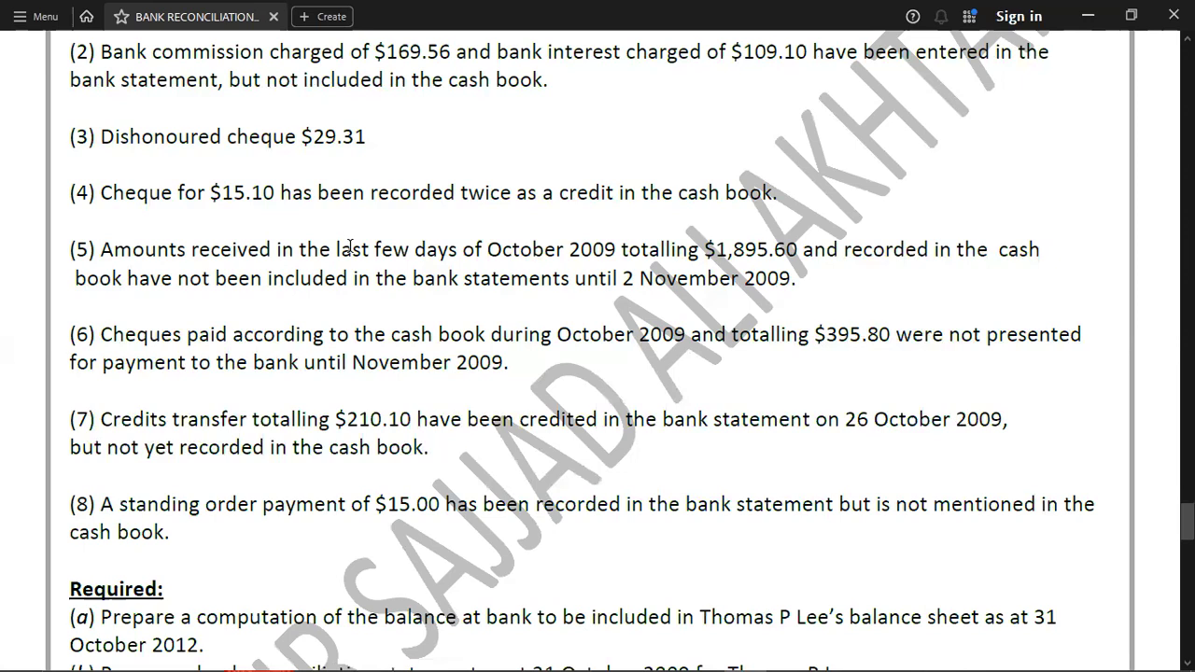
pyautogui.hotkey('alt', 'Tab')
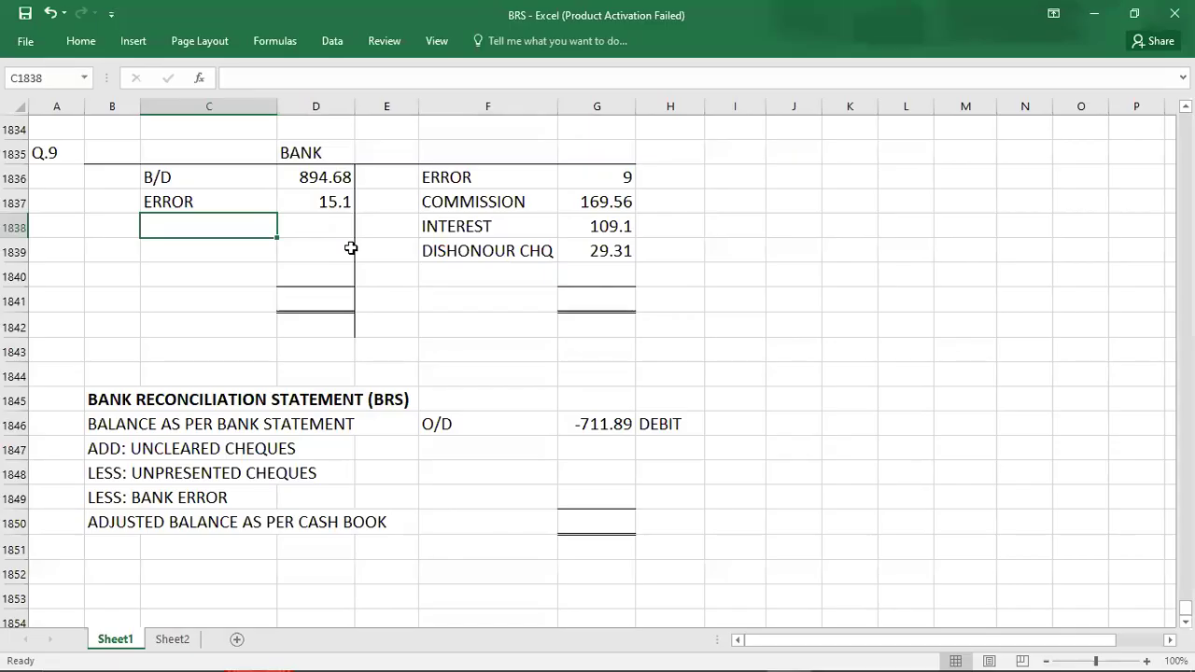
pyautogui.click(599, 452)
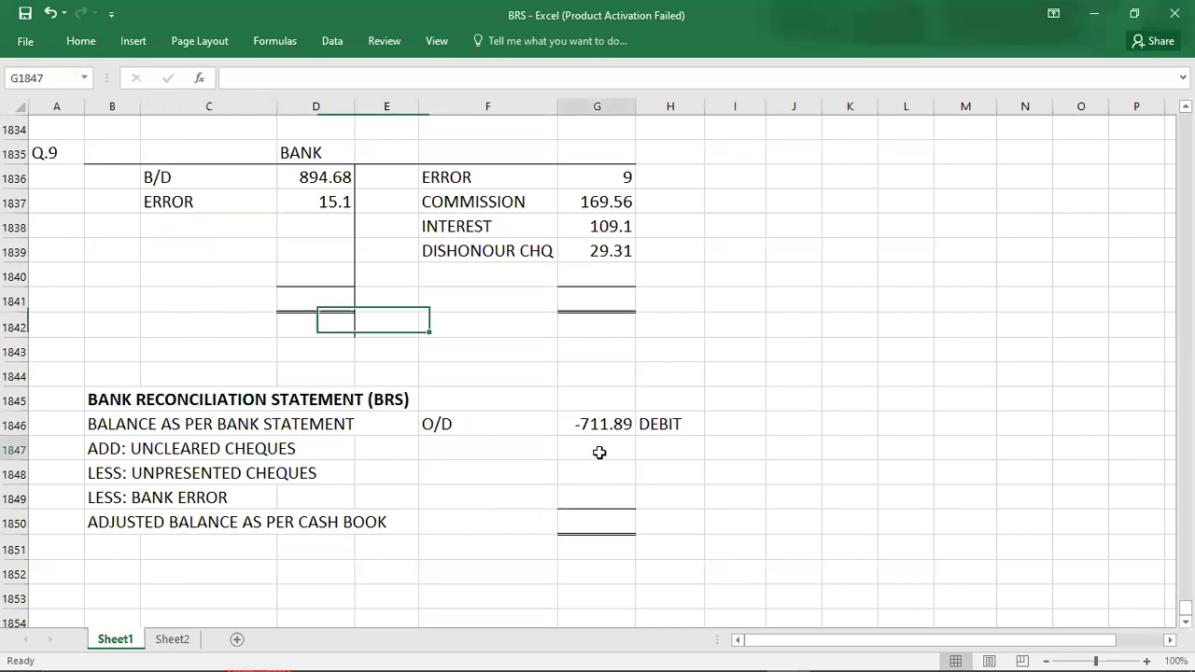
pyautogui.write('1895.')
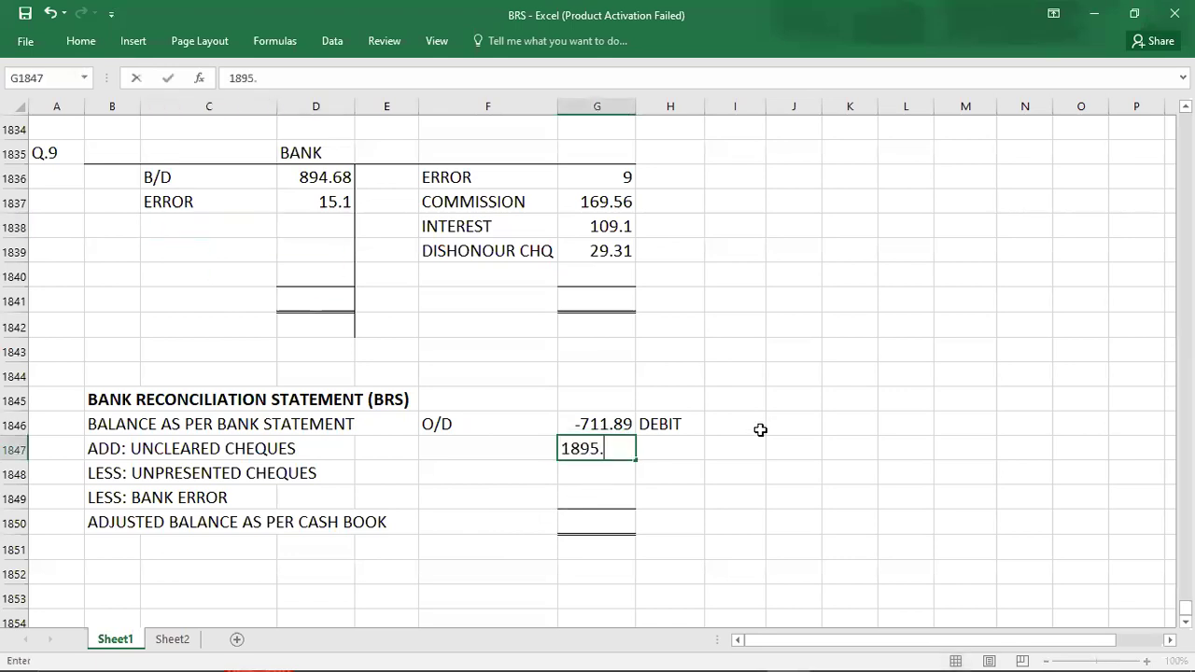
pyautogui.hotkey('alt', 'Tab')
pyautogui.hotkey('alt', 'Tab')
pyautogui.write('6')
pyautogui.press('Return')
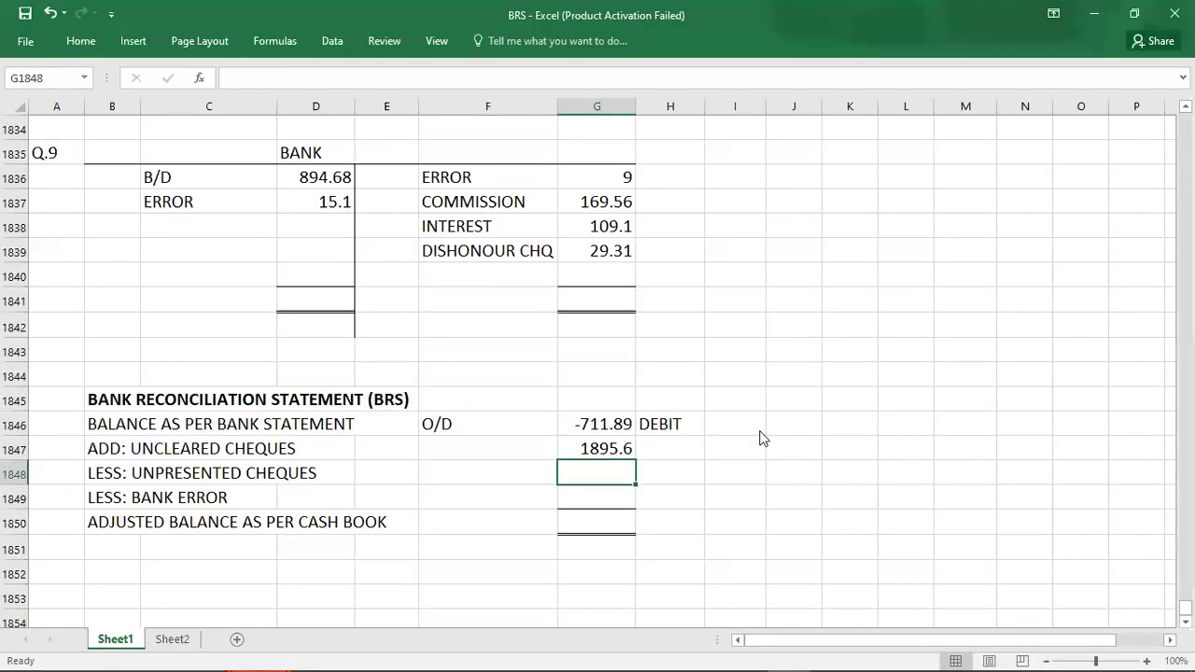
# Step: Check discovery (6) in the question PDF and enter -395.8 for unpresented cheques in cell G1848 of the Excel reconciliation statement
pyautogui.hotkey('alt', 'Tab')
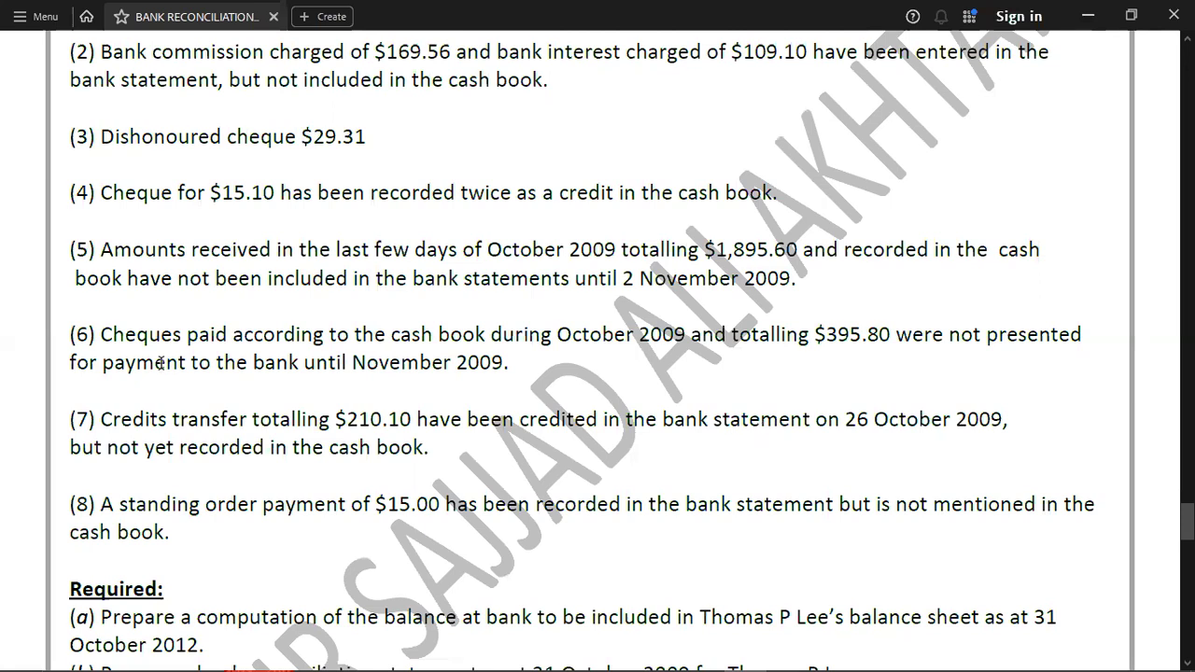
pyautogui.scroll(-3, 160, 362)
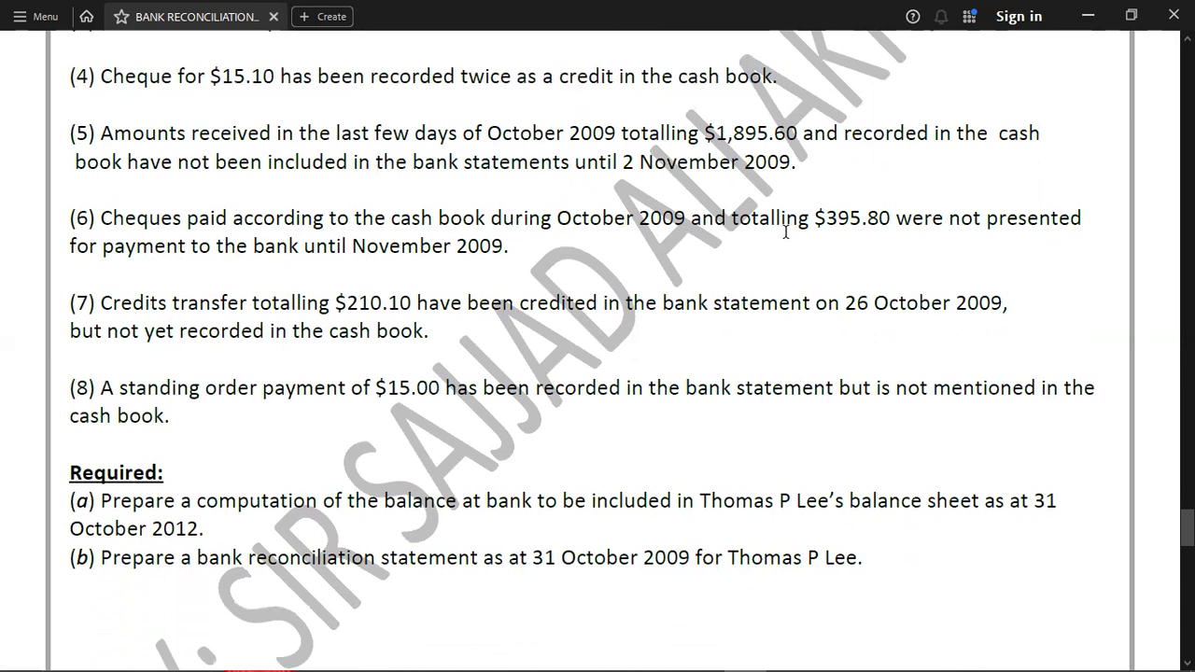
pyautogui.hotkey('alt', 'Tab')
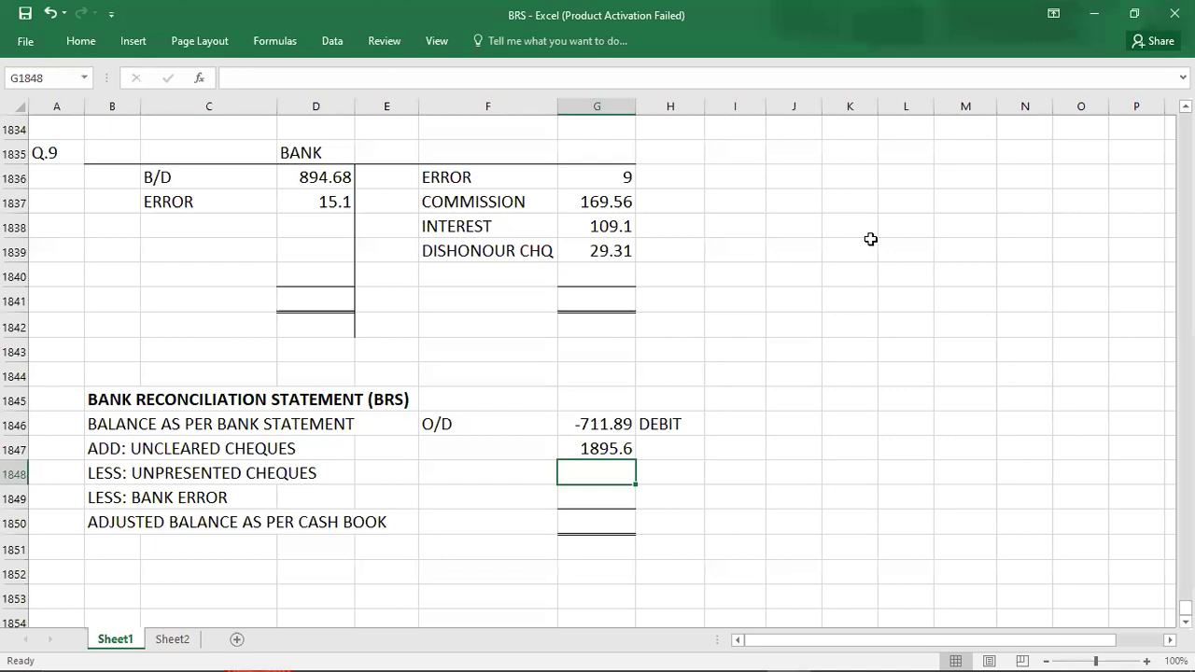
pyautogui.write('-395.')
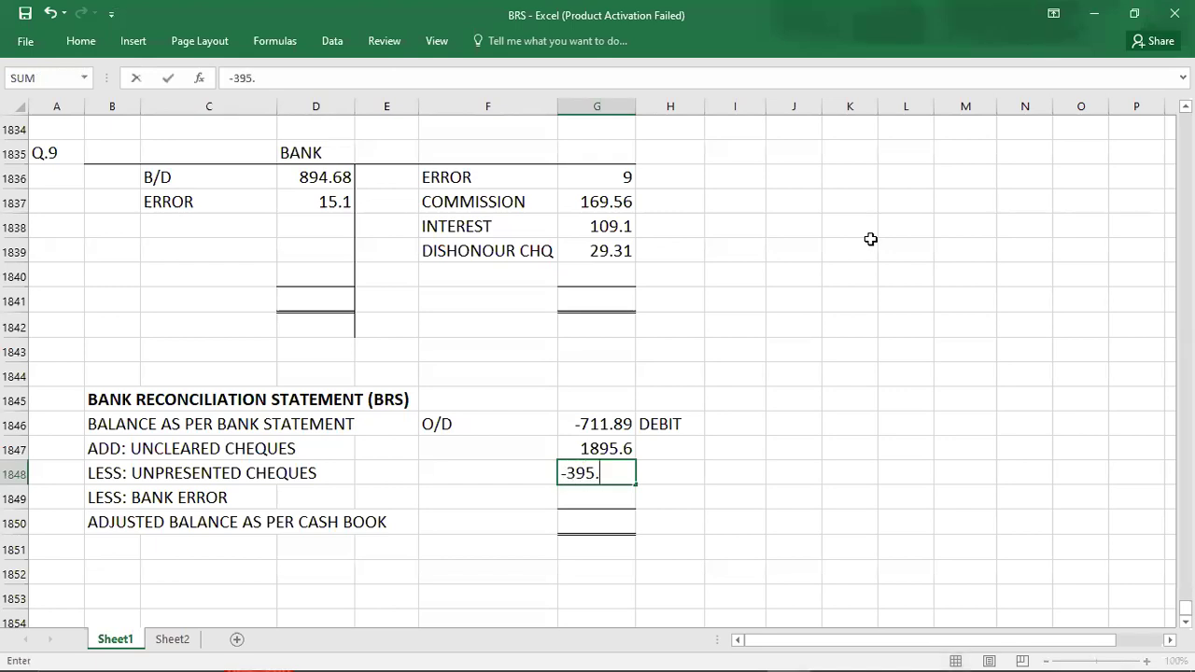
pyautogui.hotkey('alt', 'Tab')
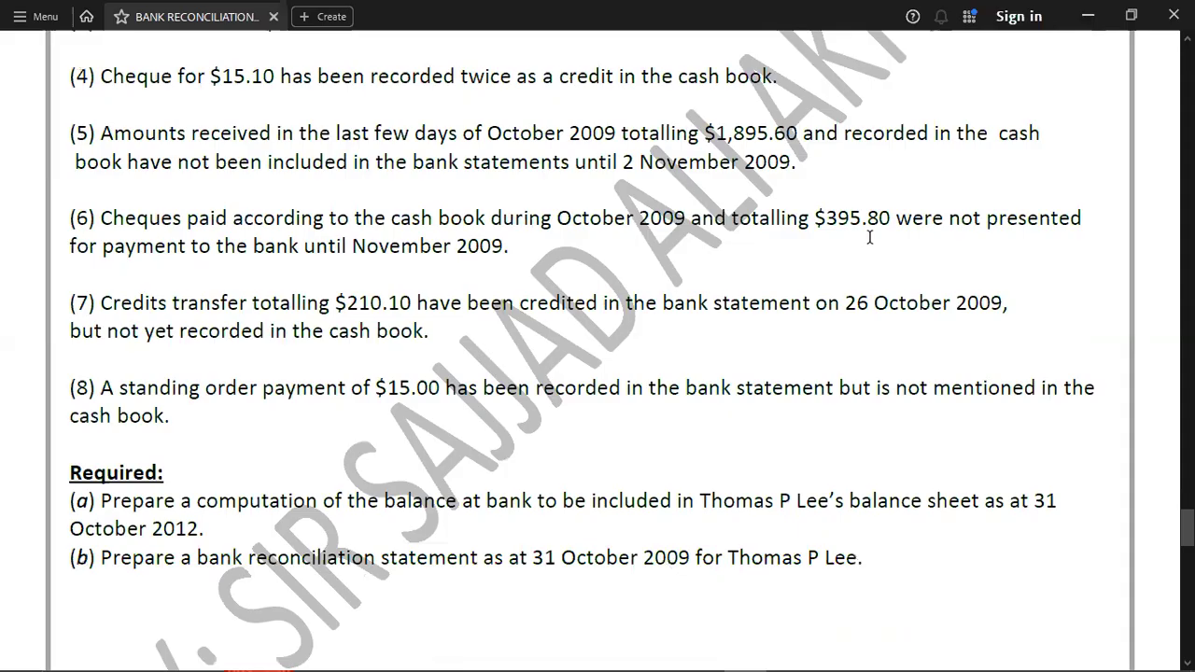
pyautogui.hotkey('alt', 'Tab')
pyautogui.write('8')
pyautogui.press('Return')
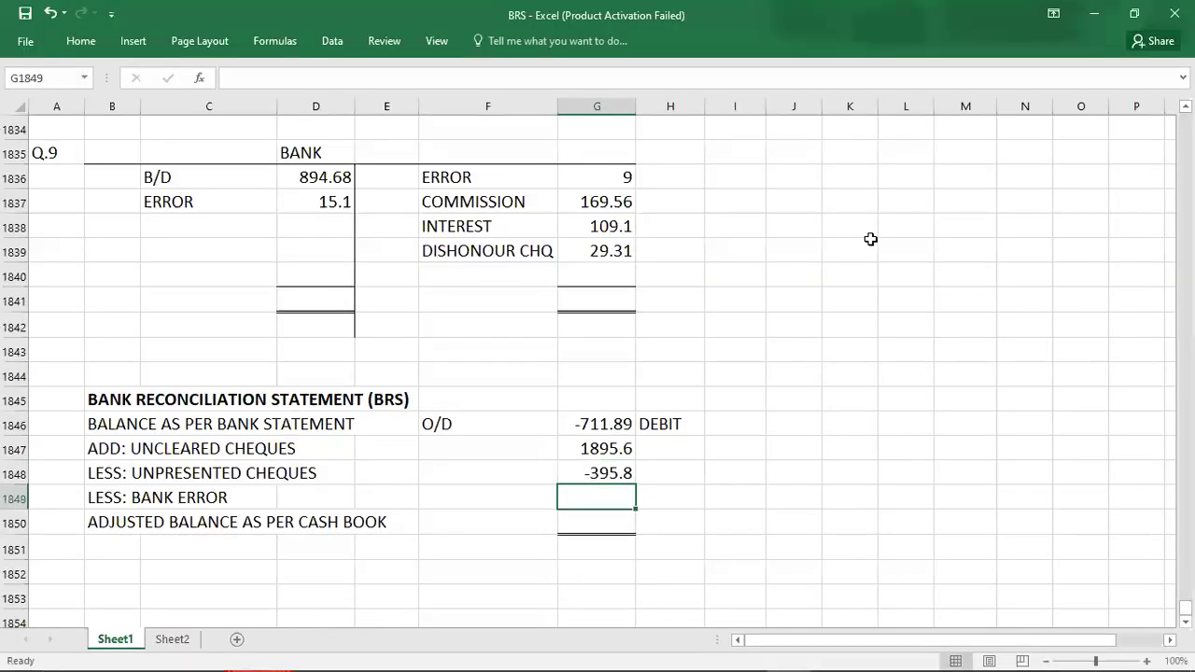
# Step: Check discovery (7) in the question PDF and record CREDIT TRANSFER with 210.1 in row 1838 on the BANK account's debit side in Excel
pyautogui.hotkey('alt', 'Tab')
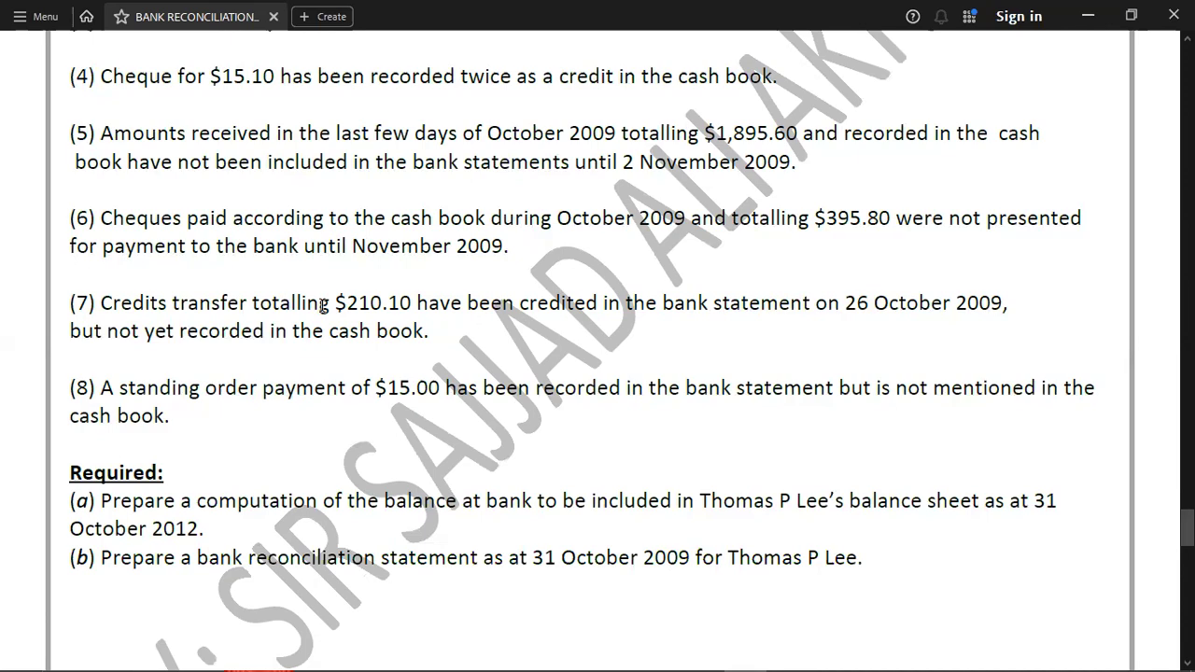
pyautogui.hotkey('alt', 'Tab')
pyautogui.press('Left')
pyautogui.press('Up')
pyautogui.press('Up')
pyautogui.press('Up')
pyautogui.press('Up')
pyautogui.press('Up')
pyautogui.press('Up')
pyautogui.press('Up')
pyautogui.press('Up')
pyautogui.press('Up')
pyautogui.press('Up')
pyautogui.press('Left')
pyautogui.press('Up')
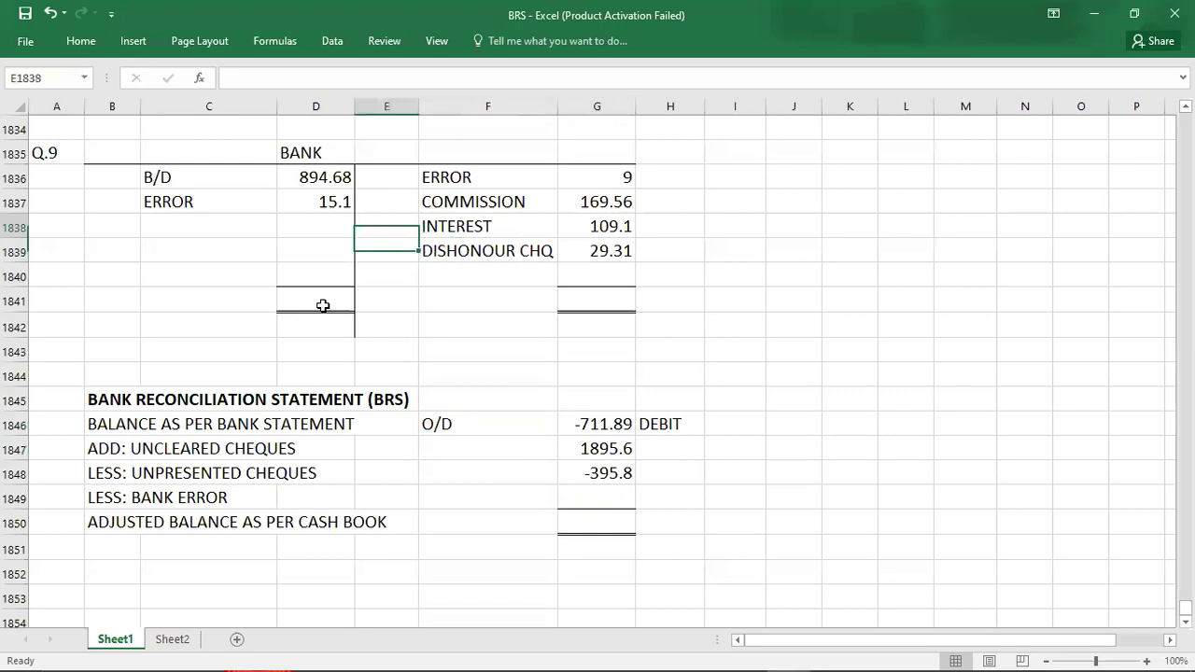
pyautogui.press('Left')
pyautogui.write('5')
pyautogui.press('BackSpace')
pyautogui.write('210.1')
pyautogui.press('Left')
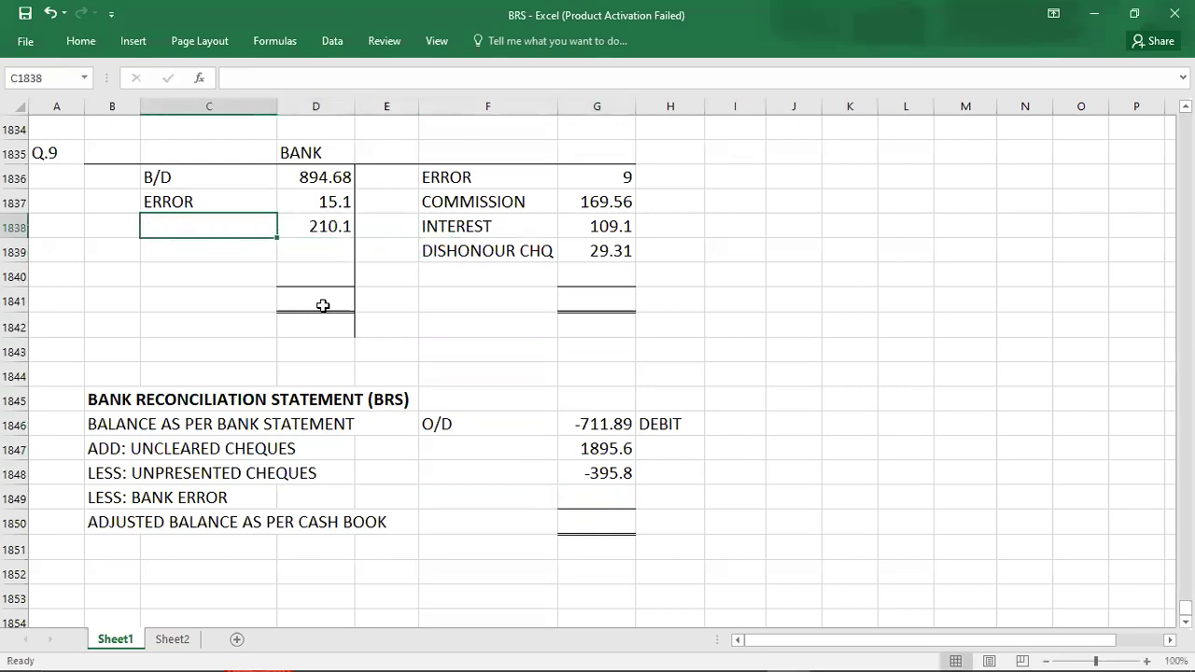
pyautogui.write('CREDIT ')
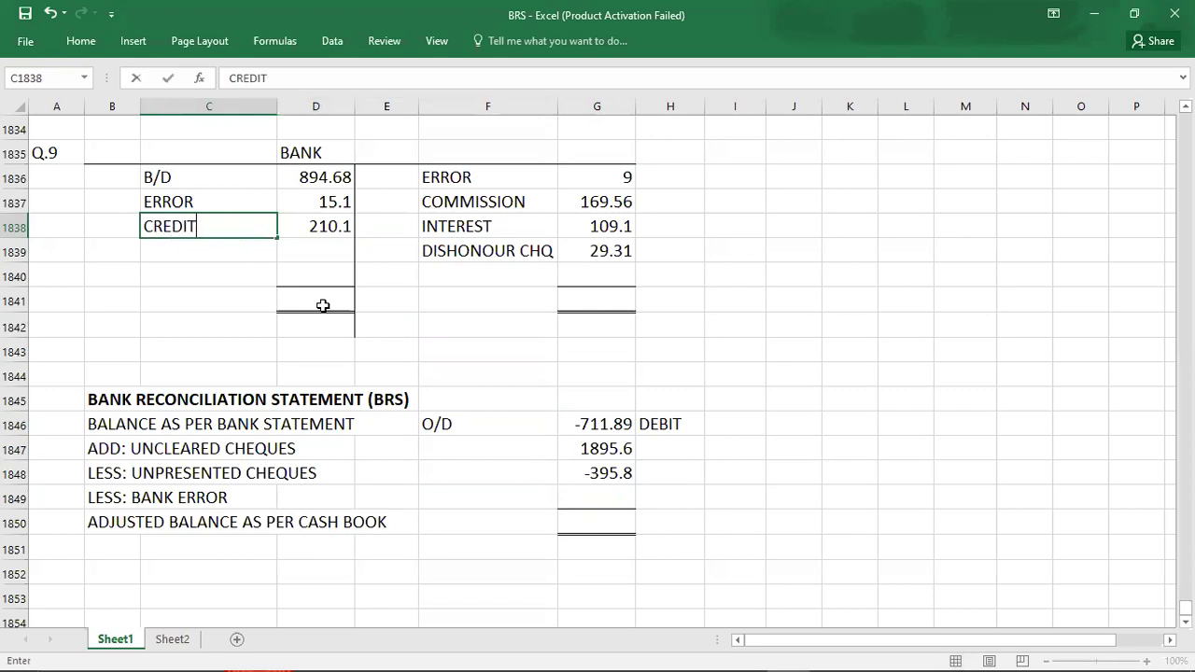
pyautogui.write('TRANSFER')
pyautogui.press('Return')
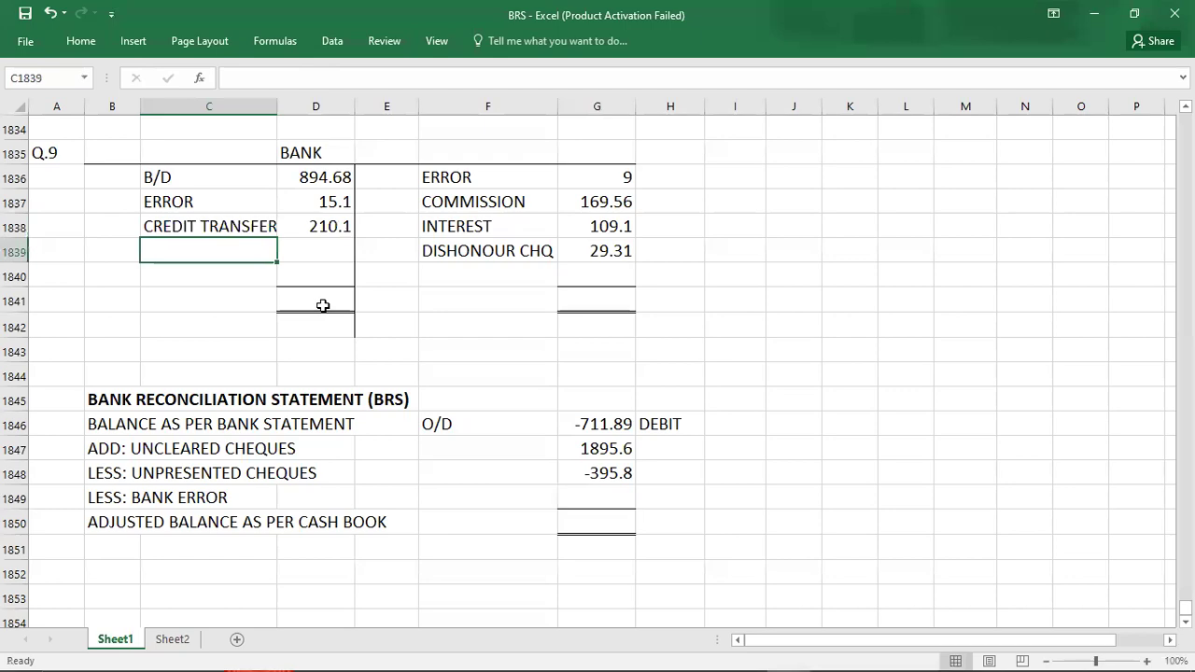
# Step: Check discovery (8) in the question PDF and insert an entire blank row at row 1840 of the BANK account in Excel
pyautogui.hotkey('alt', 'Tab')
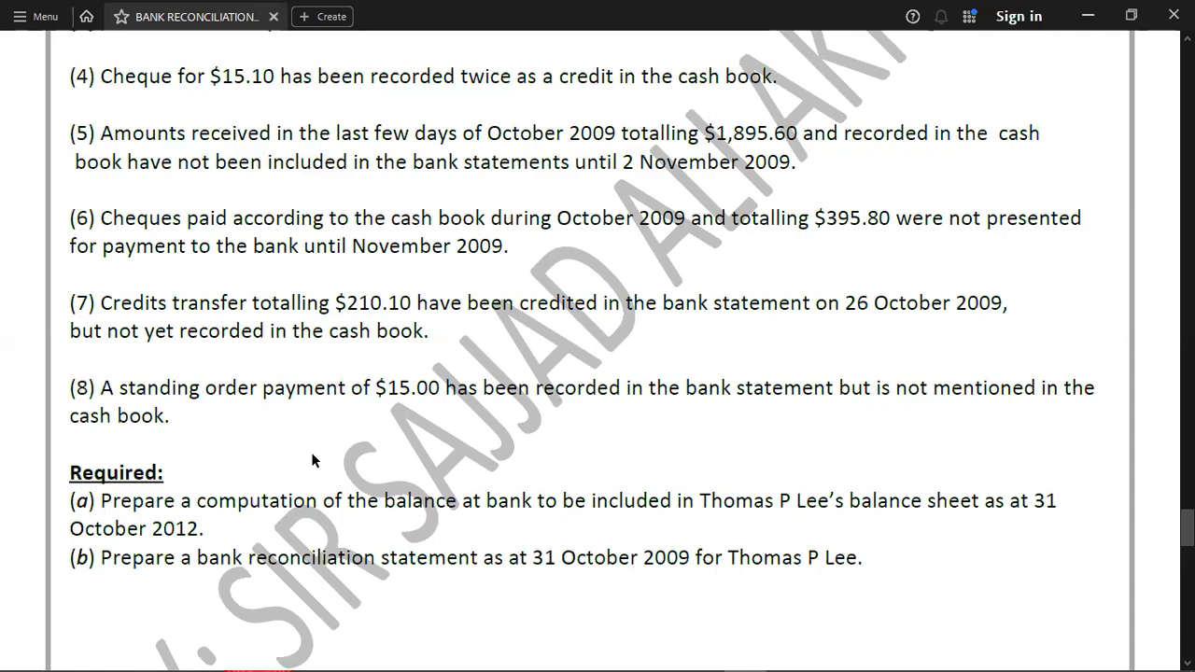
pyautogui.hotkey('alt', 'Tab')
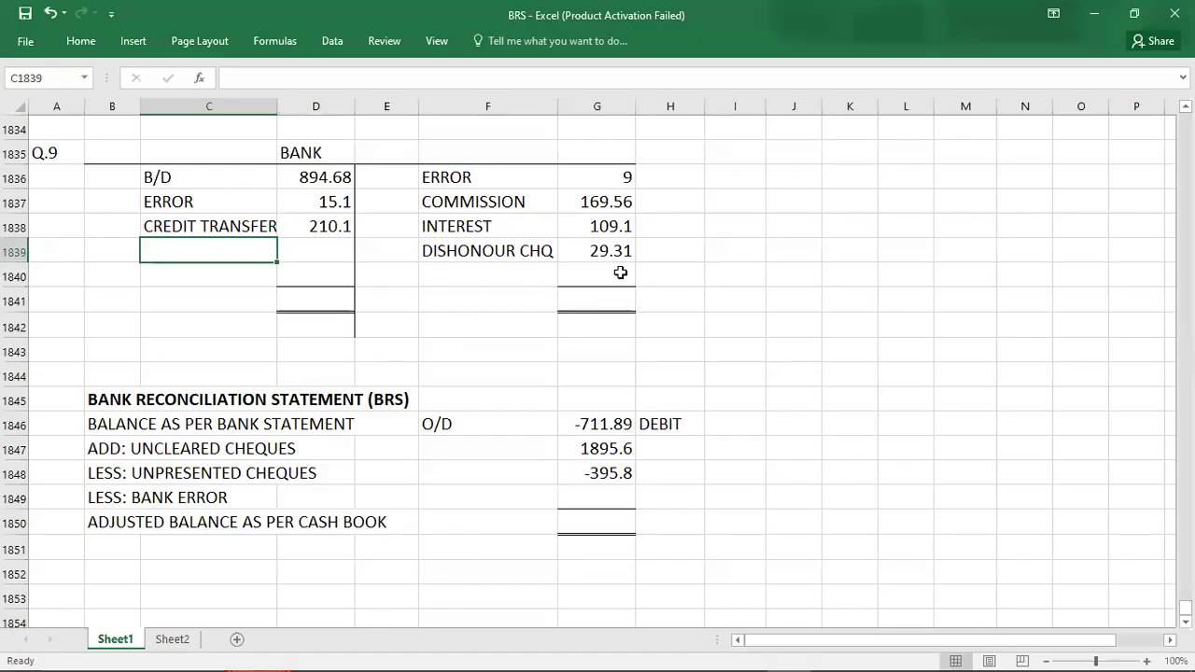
pyautogui.click(66, 292)
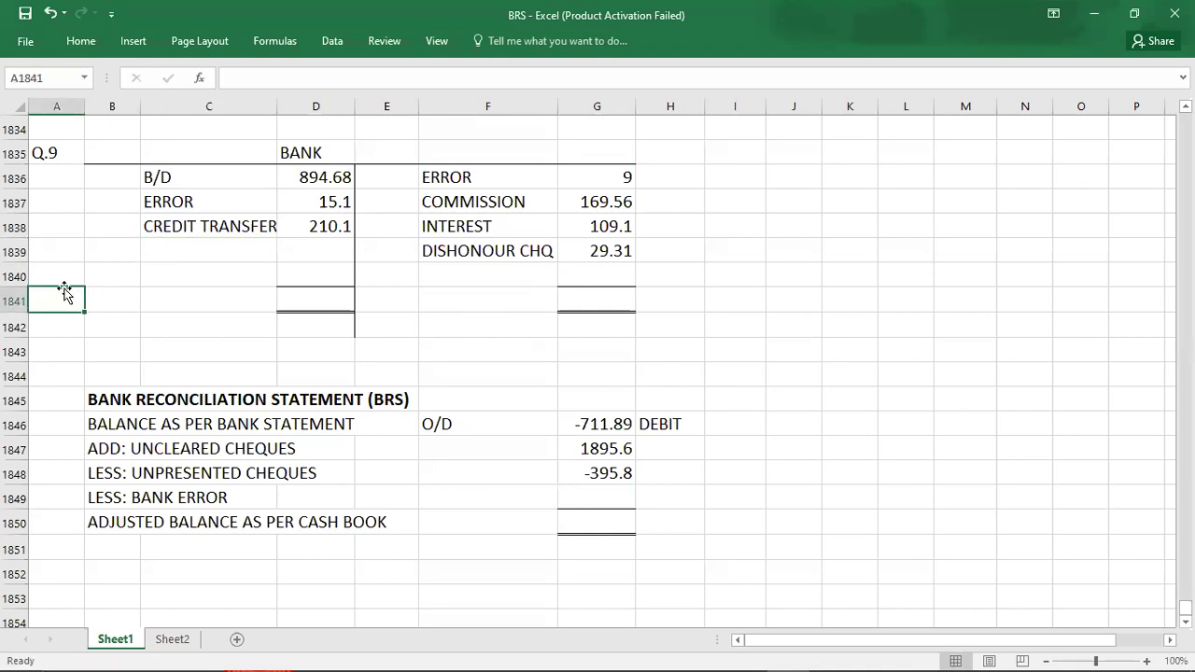
pyautogui.click(62, 268)
pyautogui.rightClick(62, 268)
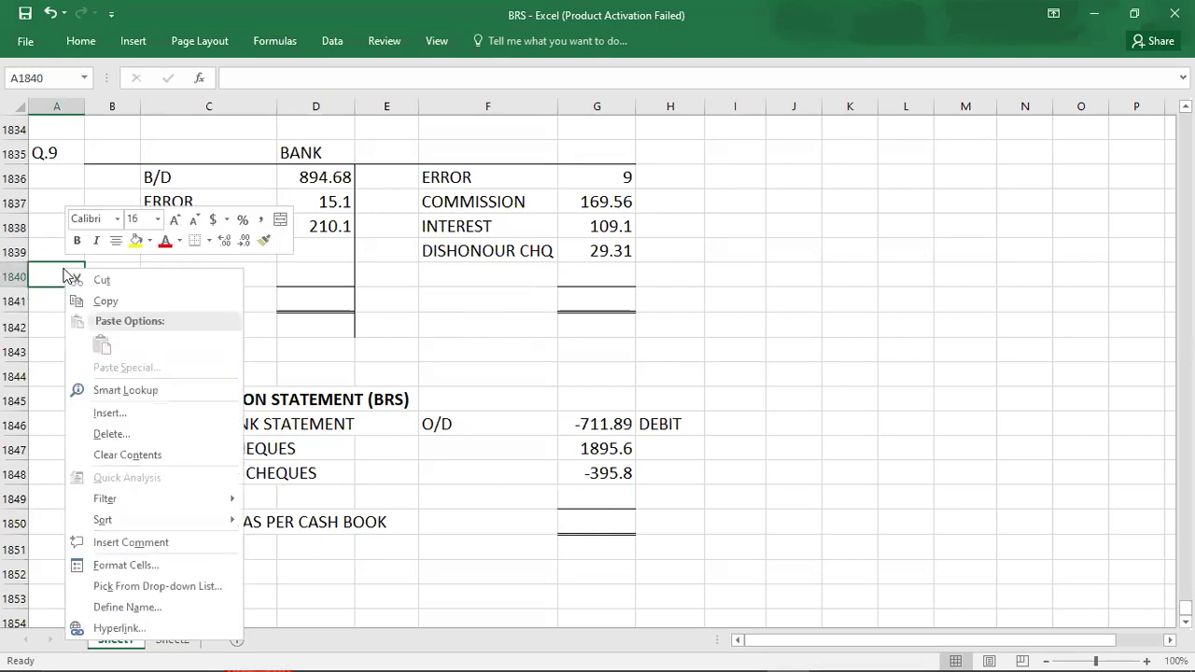
pyautogui.click(107, 415)
pyautogui.click(72, 417)
pyautogui.click(71, 466)
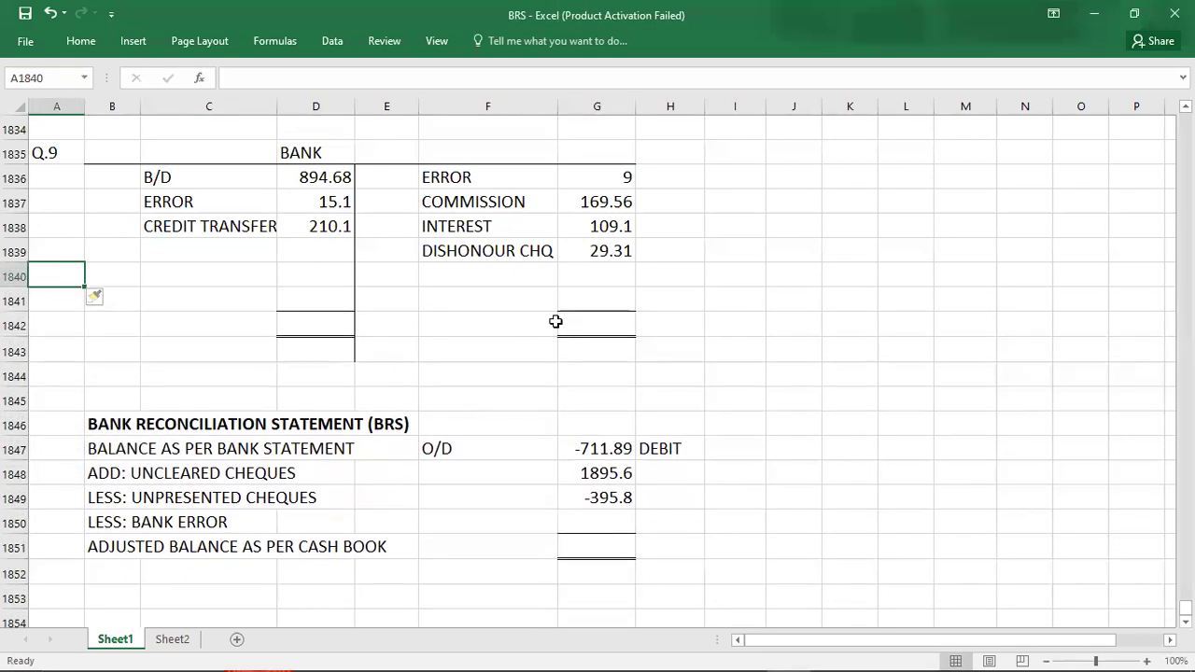
# Step: Record STANDING ORDER with 15 in row 1840 on the BANK account's credit side, using the amount from the question PDF
pyautogui.click(601, 276)
pyautogui.hotkey('alt', 'Tab')
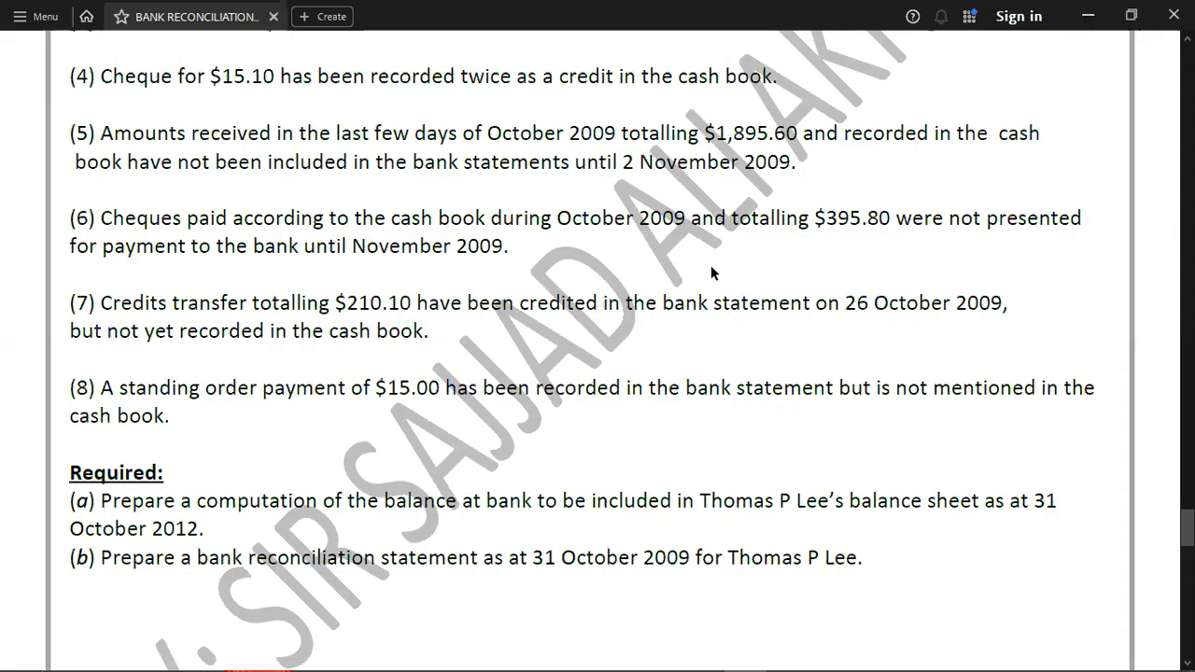
pyautogui.hotkey('alt', 'Tab')
pyautogui.write('15')
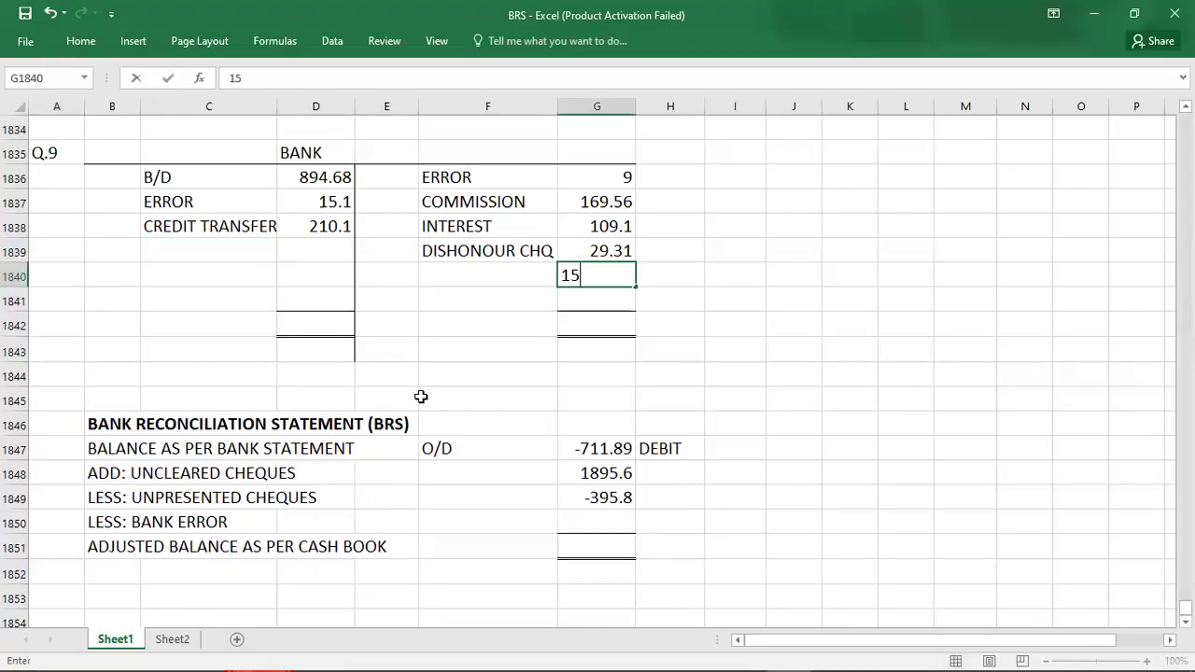
pyautogui.press('Left')
pyautogui.write('STA')
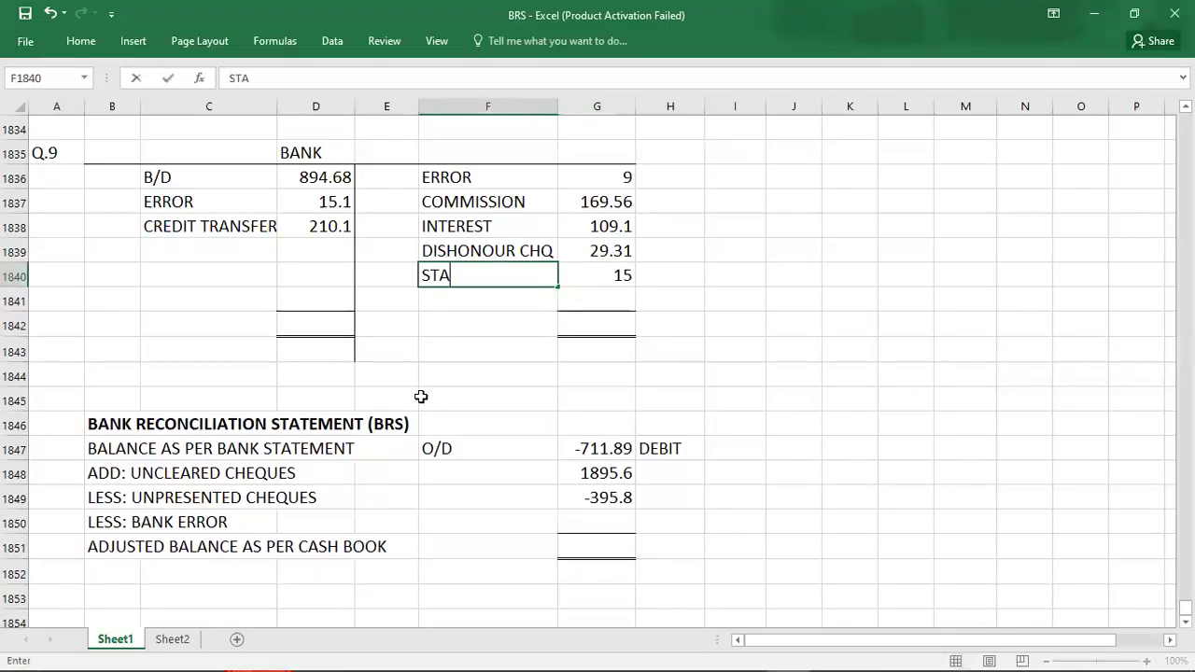
pyautogui.write('NDING ORDER')
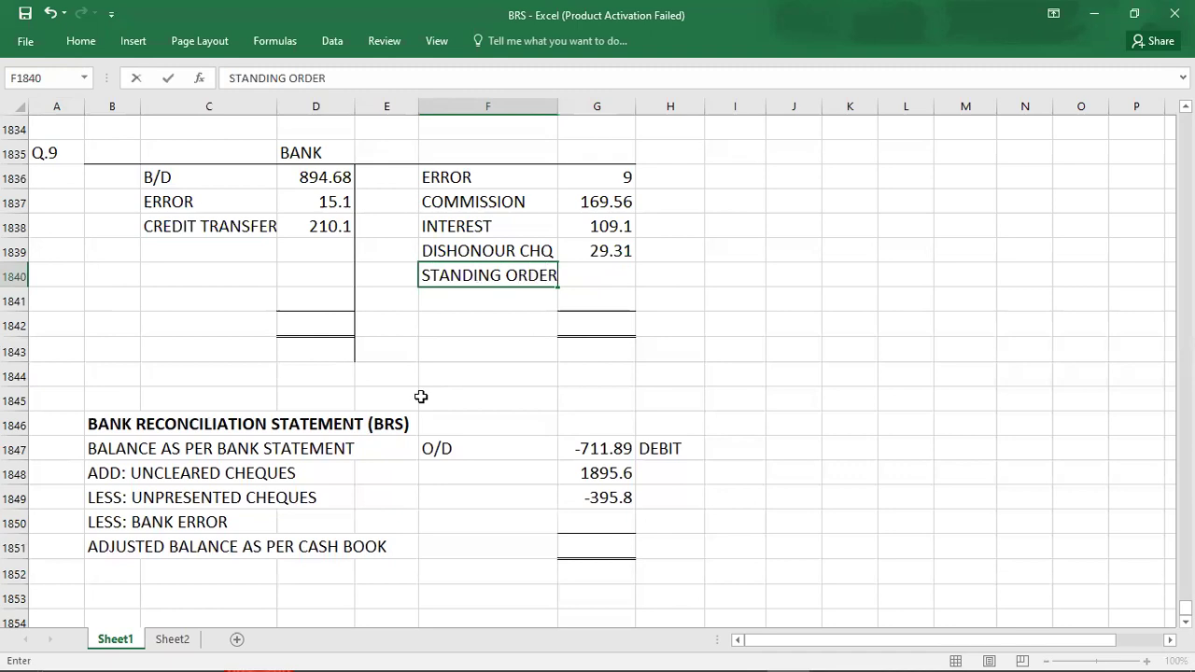
pyautogui.press('Return')
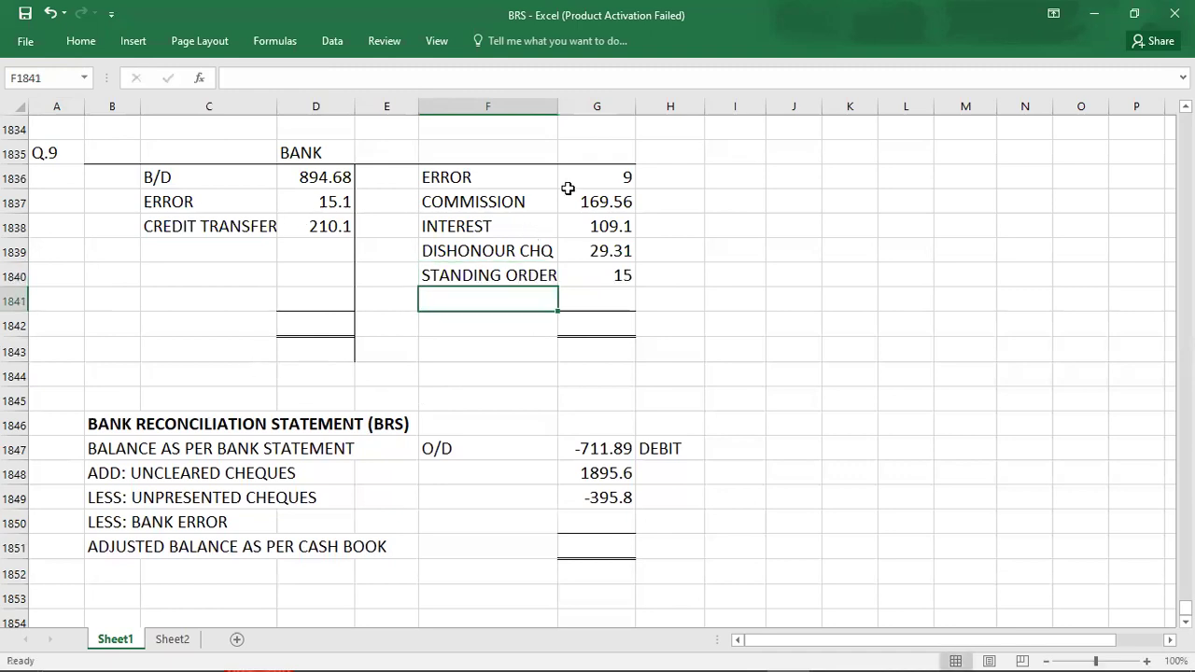
# Step: Sum the credit and debit amounts of Q.9's BANK account and enter 1119.88 as the debit side total in D1842
pyautogui.moveTo(576, 184); pyautogui.dragTo(598, 276)
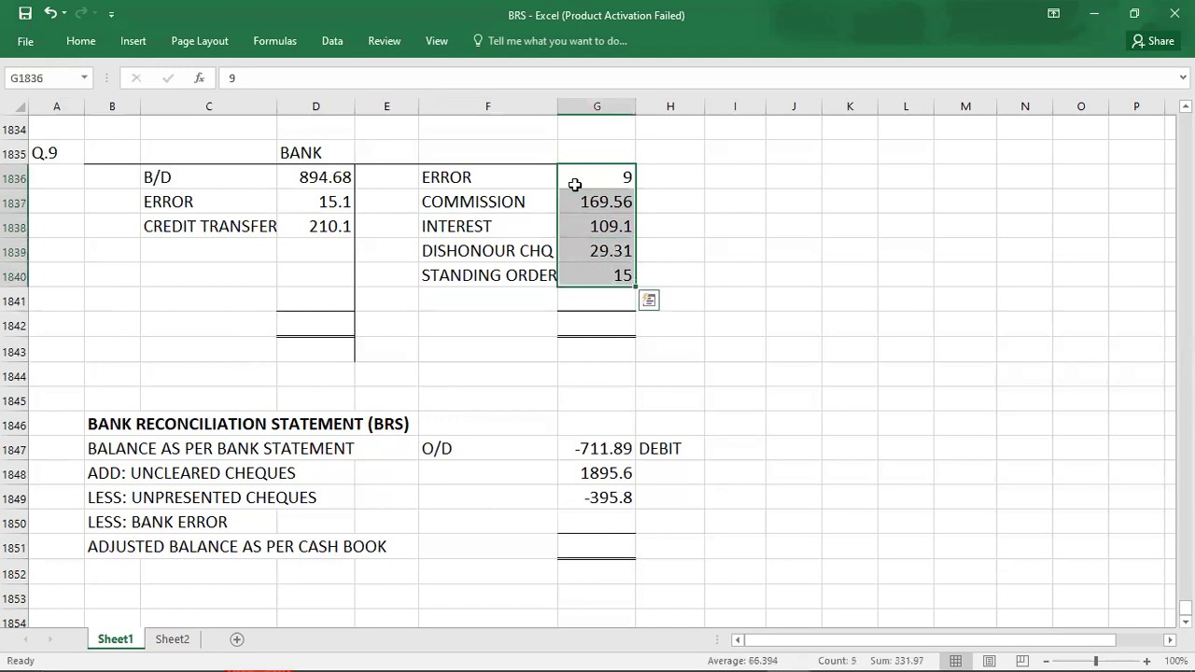
pyautogui.moveTo(560, 233); pyautogui.dragTo(534, 233)
pyautogui.press('Escape')
pyautogui.moveTo(316, 177); pyautogui.dragTo(316, 226)
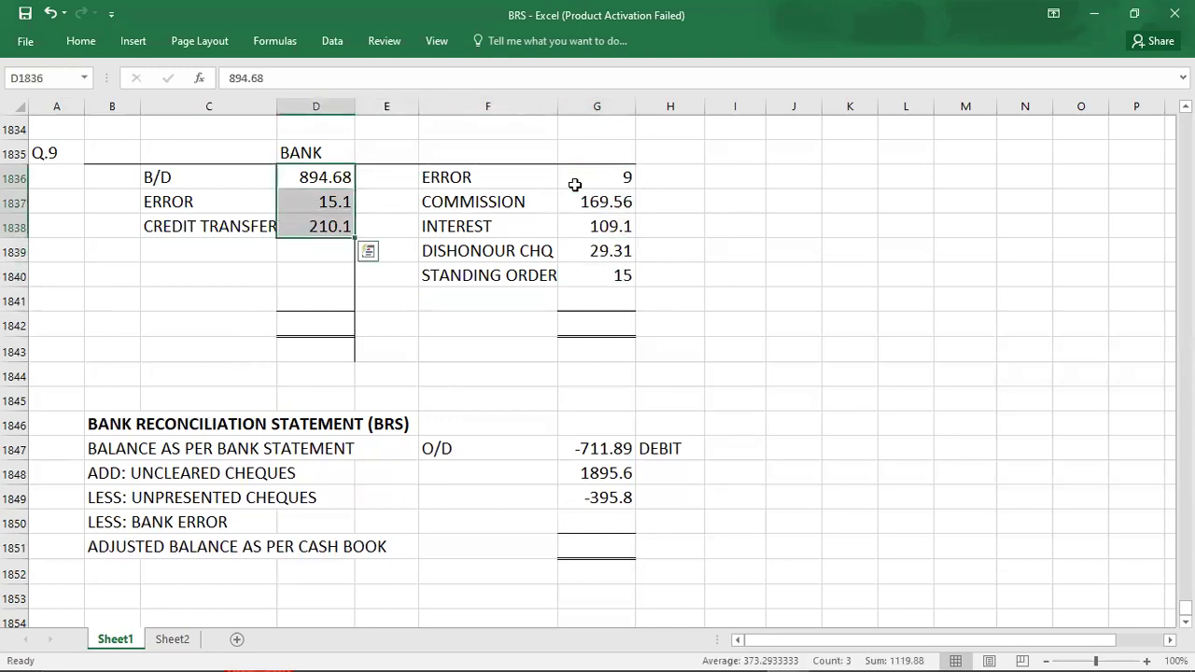
pyautogui.press('Down')
pyautogui.press('Down')
pyautogui.press('Down')
pyautogui.press('Down')
pyautogui.press('Down')
pyautogui.press('Down')
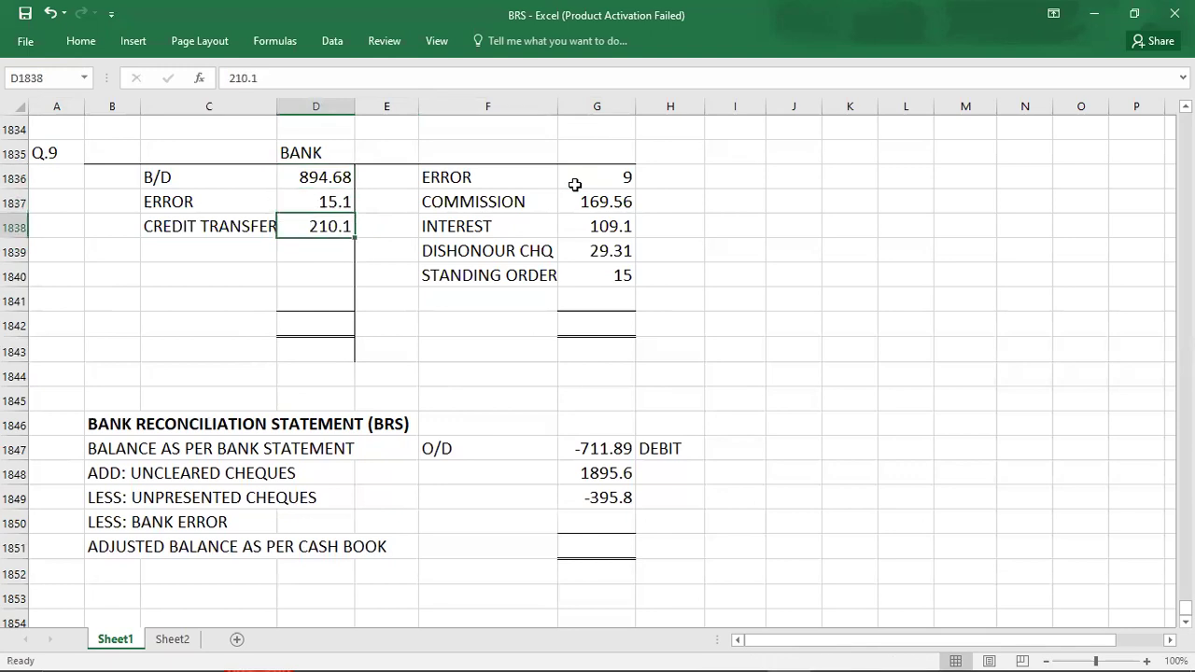
pyautogui.write('1119.88')
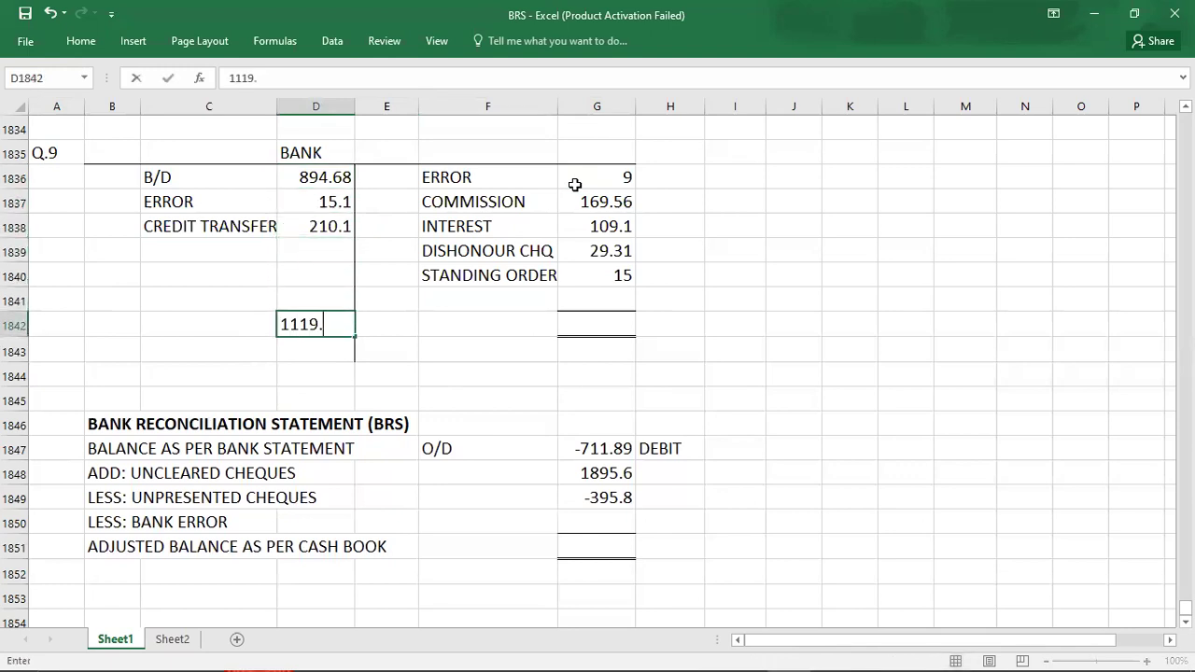
# Step: Enter 1119.88 as the BANK account's credit side total in G1842 and record C/D with 787.91 in row 1841
pyautogui.press('Right')
pyautogui.press('Right')
pyautogui.write('1119.88')
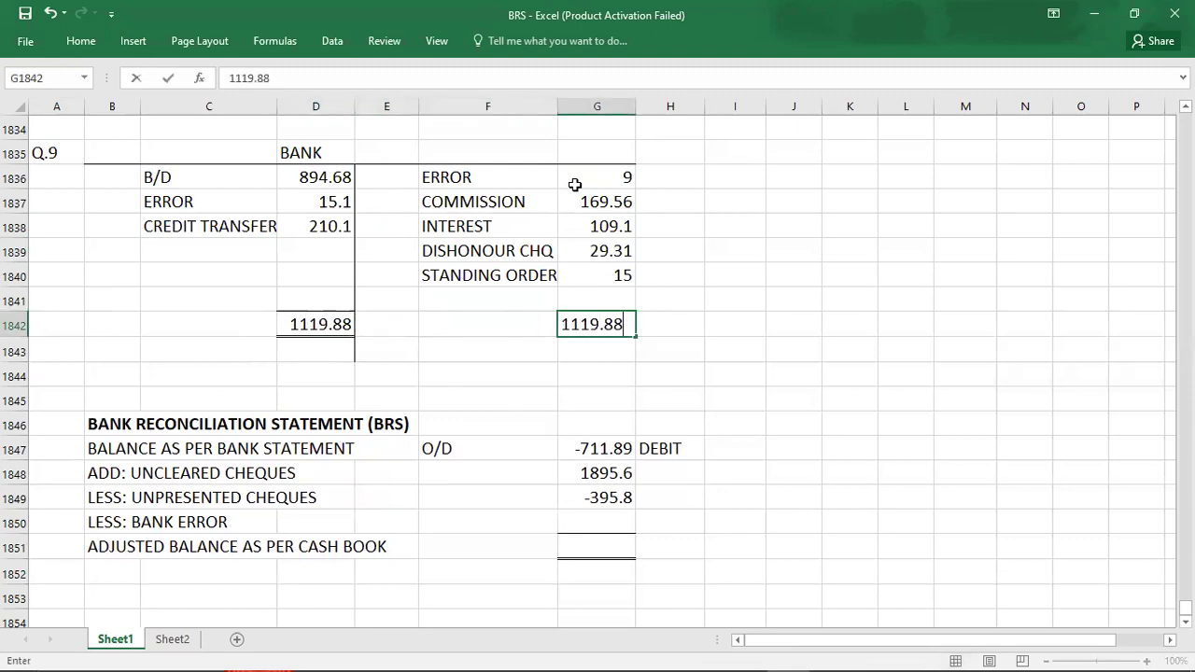
pyautogui.press('Up')
pyautogui.press('Left')
pyautogui.write('C/D')
pyautogui.press('Right')
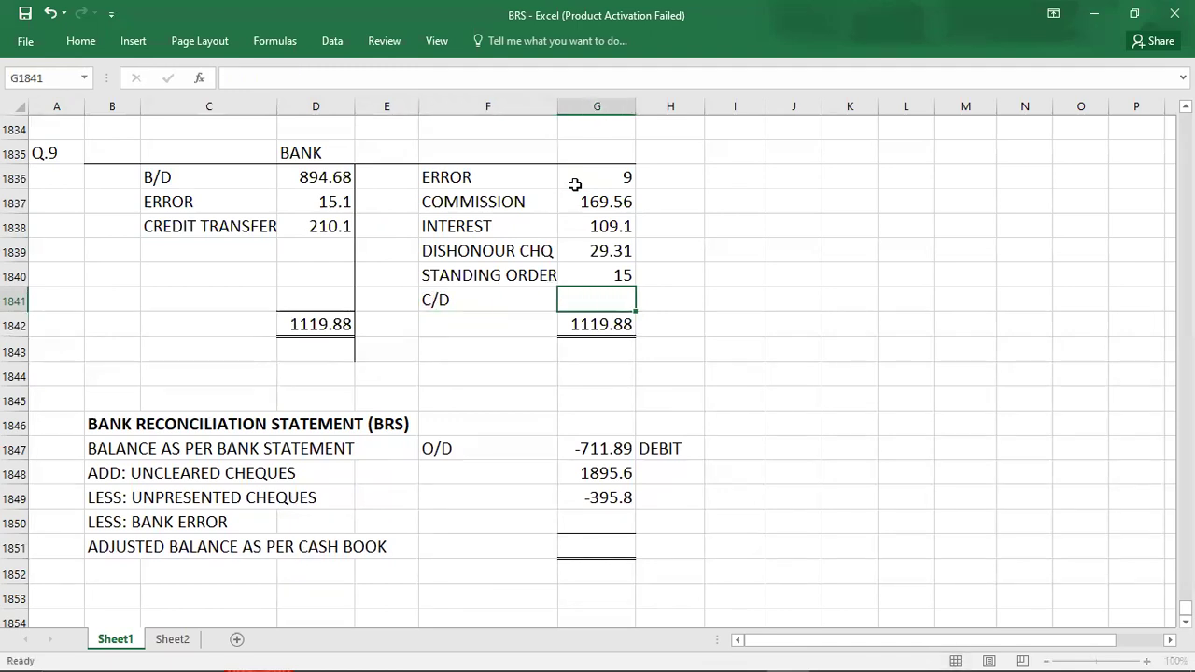
pyautogui.write('787.91')
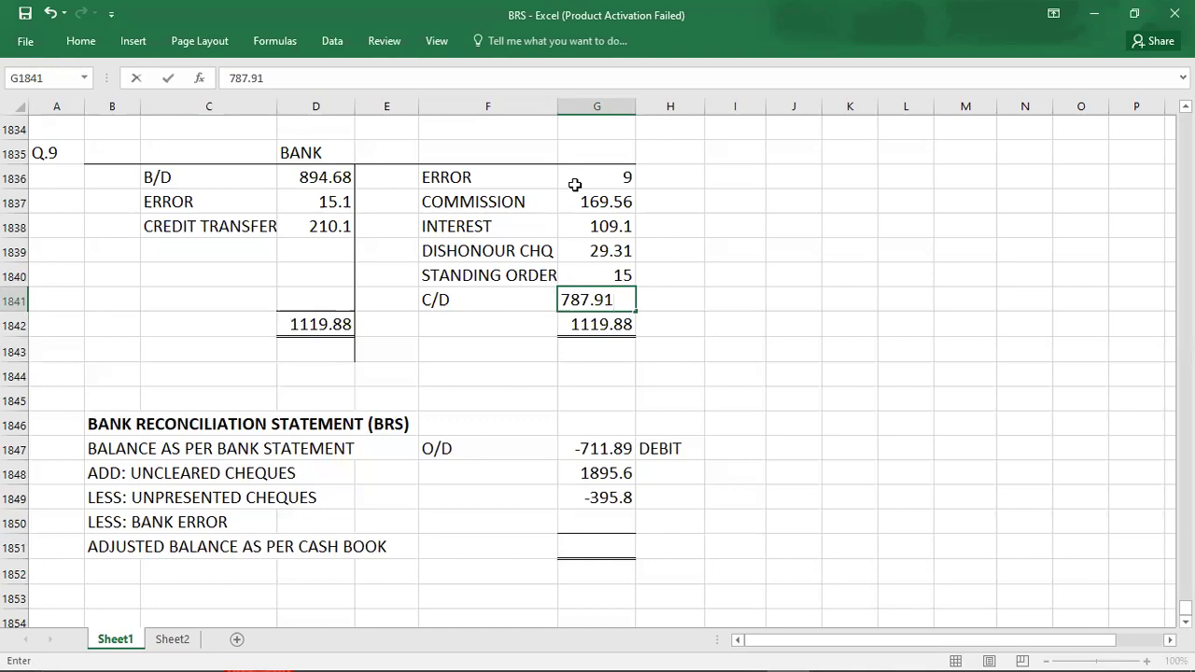
# Step: Bring down the BANK account balance by recording B/D with 787.91 on the debit side in row 1843
pyautogui.click(199, 351)
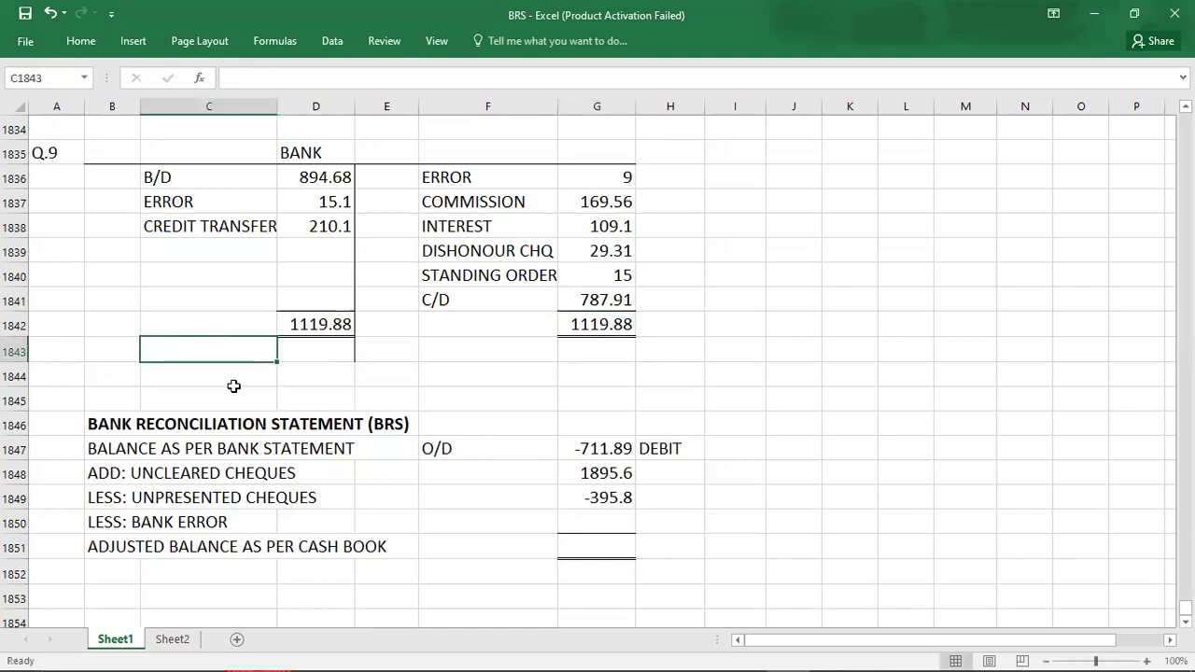
pyautogui.write('B/D')
pyautogui.press('Tab')
pyautogui.write('787.91')
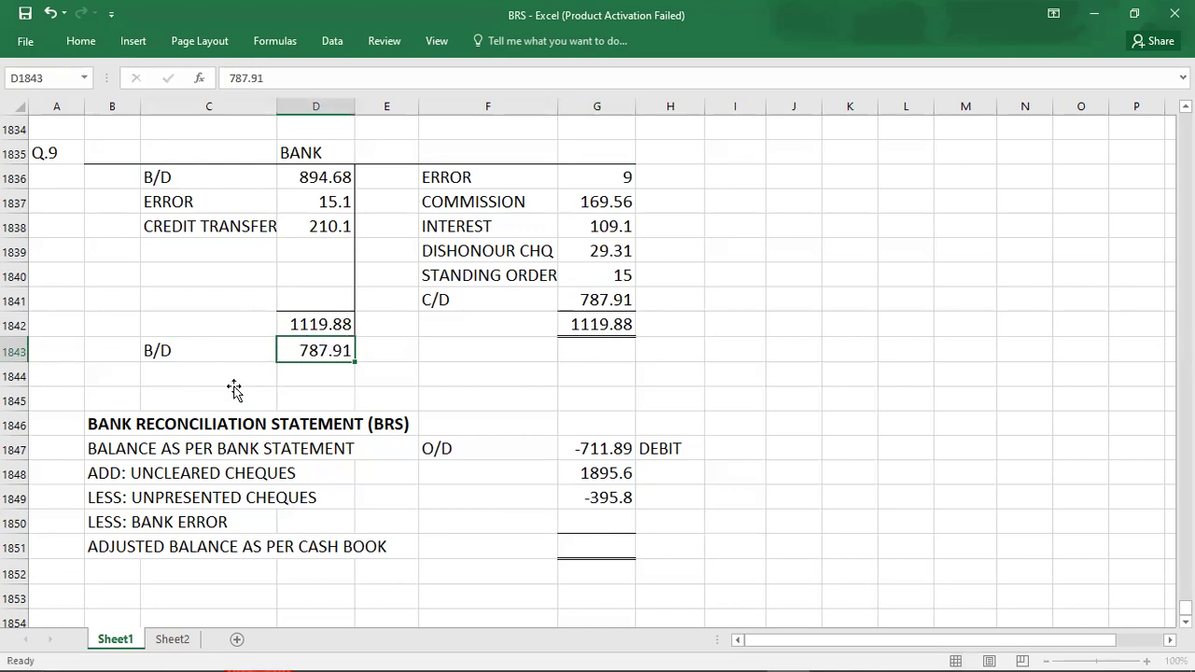
pyautogui.click(247, 386)
# Step: Sum G1847:G1849 of the reconciliation statement and enter 787.91 as the adjusted balance as per cash book in G1851
pyautogui.click(585, 453)
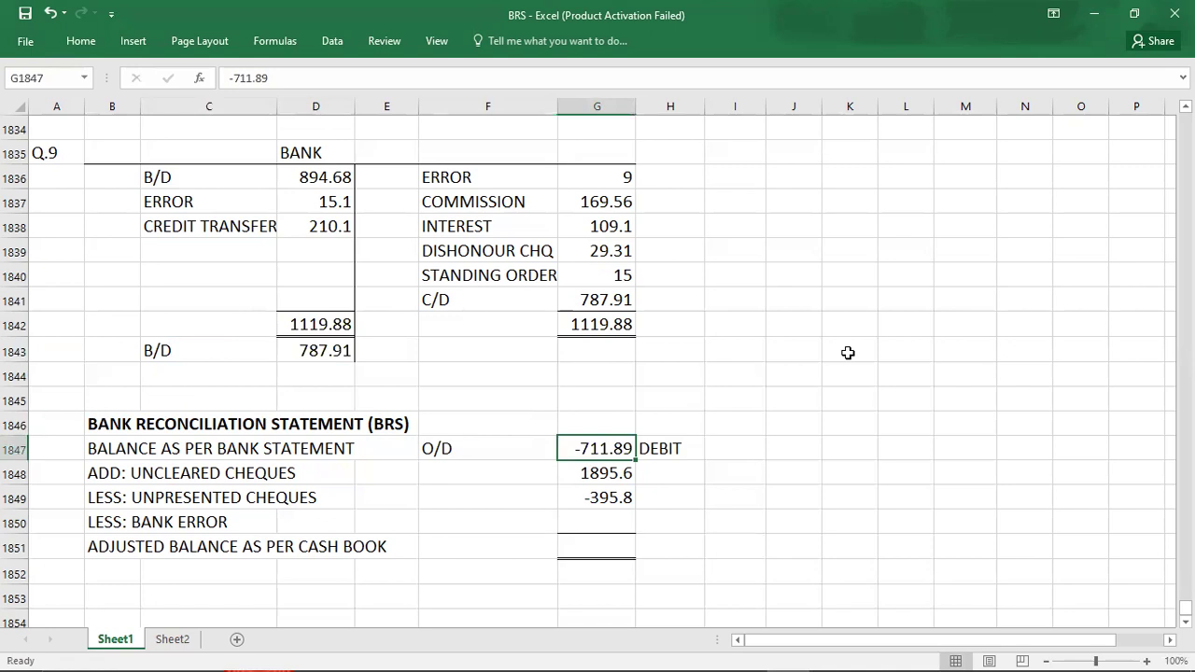
pyautogui.hotkey('shift', 'Down')
pyautogui.hotkey('shift', 'Down')
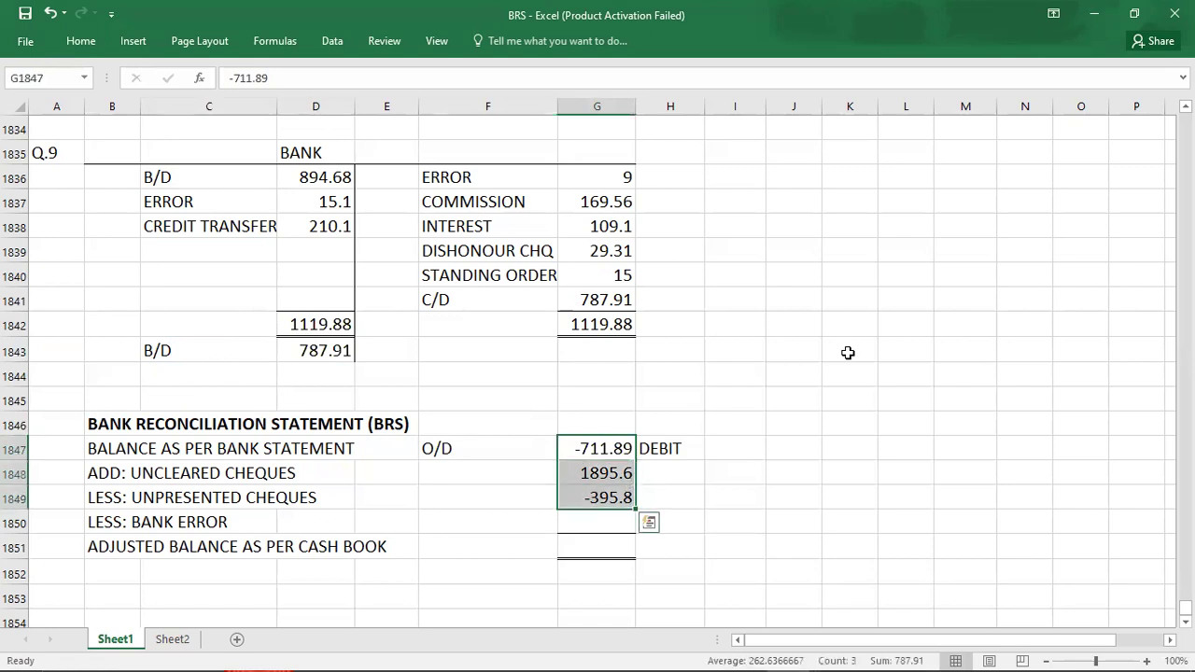
pyautogui.press('Down')
pyautogui.press('Down')
pyautogui.press('Down')
pyautogui.press('Down')
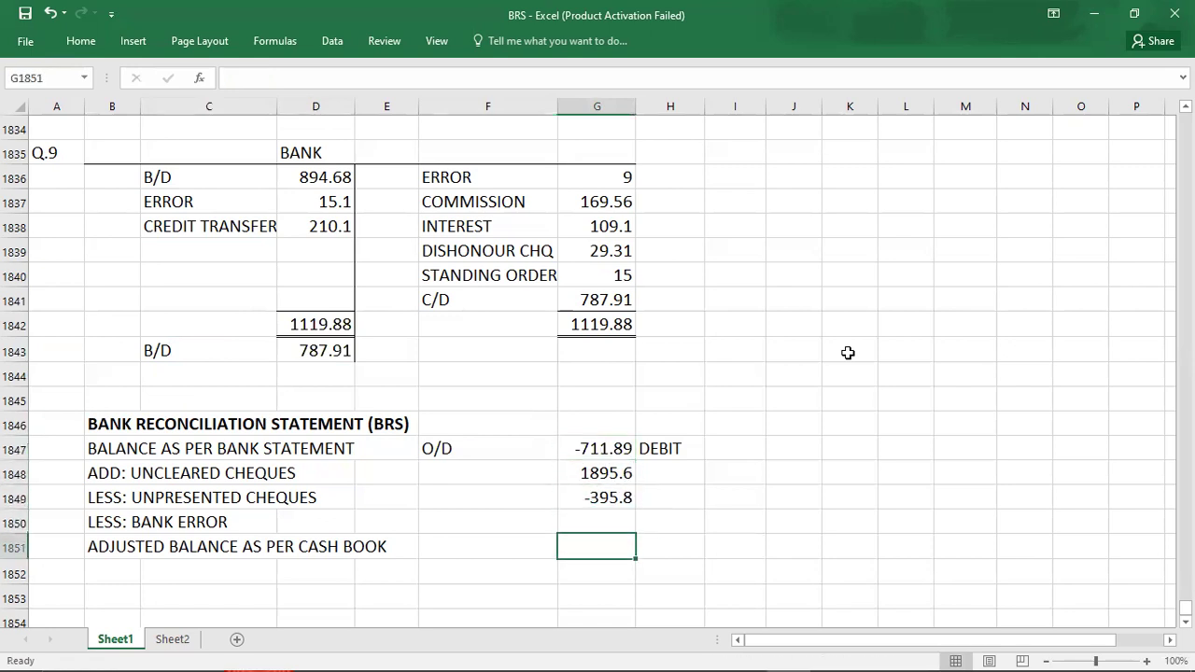
pyautogui.write('787.91')
# Step: Delete the unused LESS: BANK ERROR label from cell B1850 of Q.9's reconciliation statement
pyautogui.press('Up')
pyautogui.press('Left')
pyautogui.press('Left')
pyautogui.press('Left')
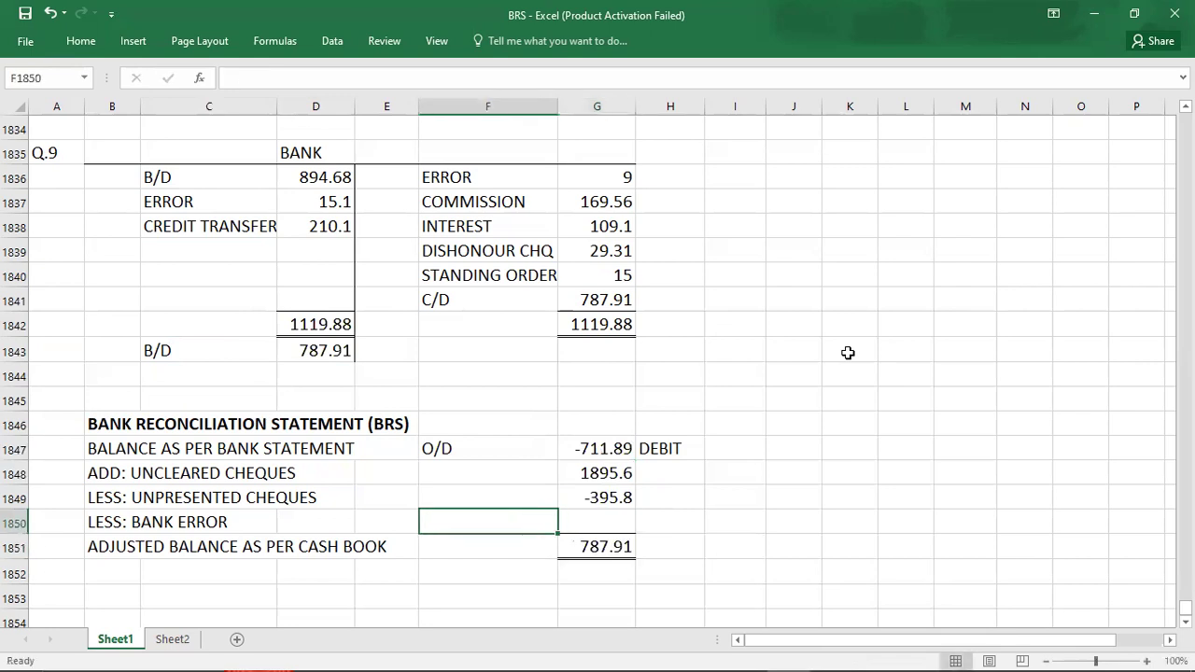
pyautogui.press('Left')
pyautogui.press('Left')
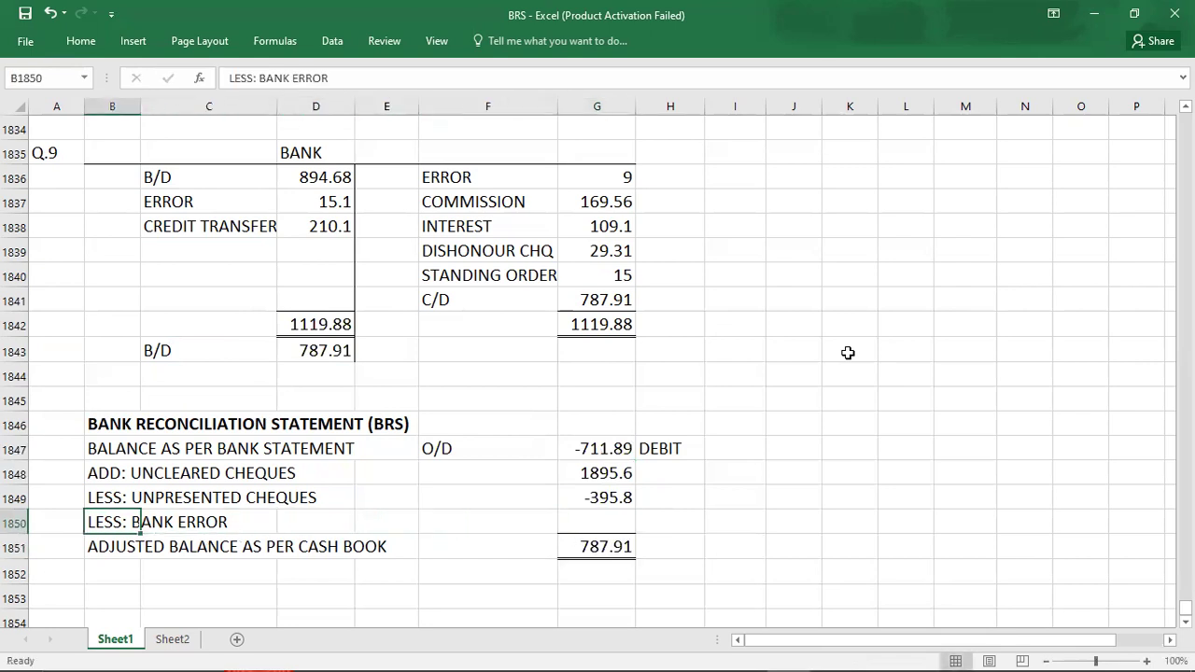
pyautogui.press('Delete')
pyautogui.click(792, 489)
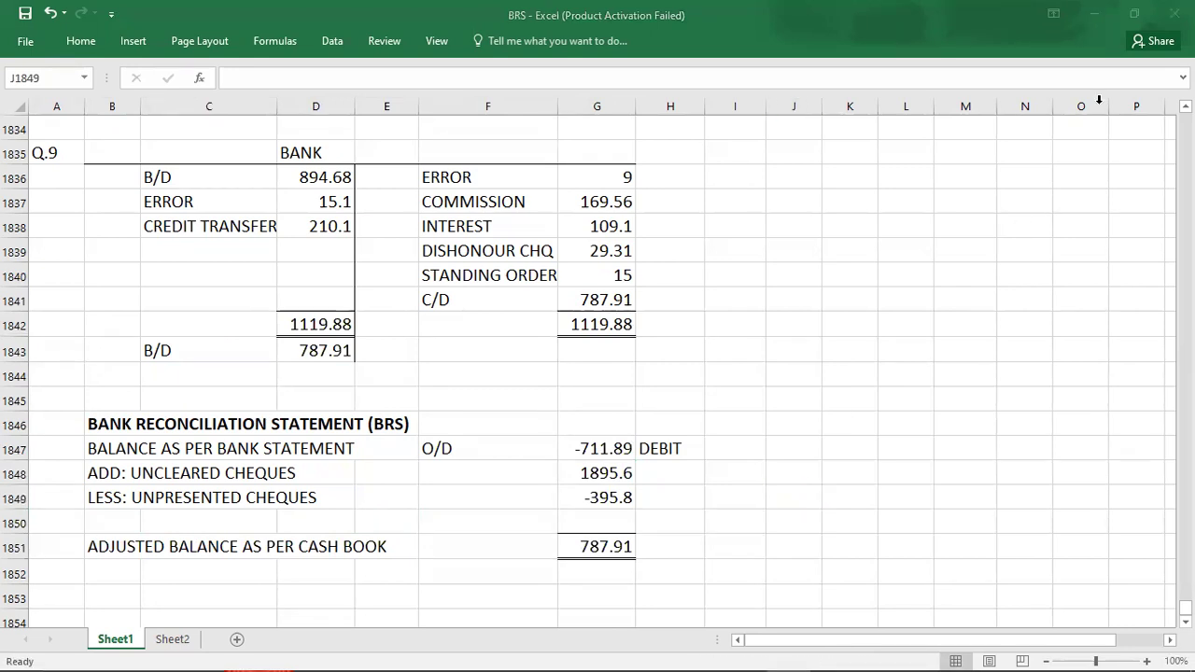
# Step: Check Q.10's cash book balance in the question PDF and record B/D with 492 in row 1855 on the BANK account's credit side in Excel
pyautogui.hotkey('alt', 'Tab')
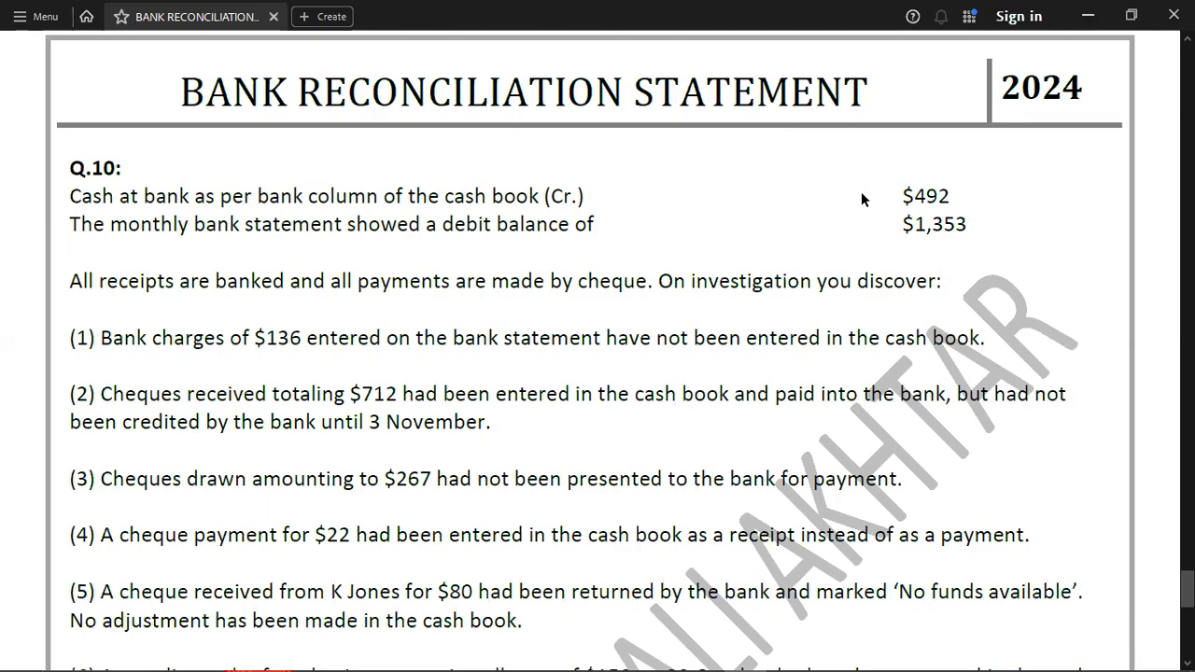
pyautogui.hotkey('alt', 'Tab')
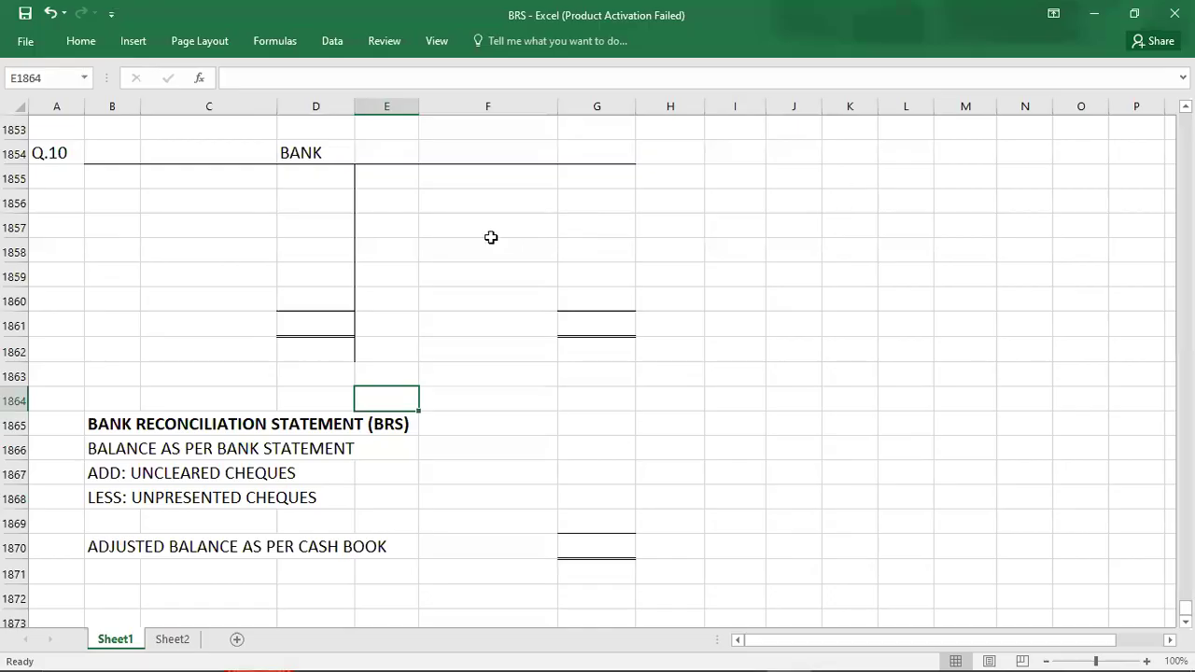
pyautogui.click(482, 179)
pyautogui.write('B/D')
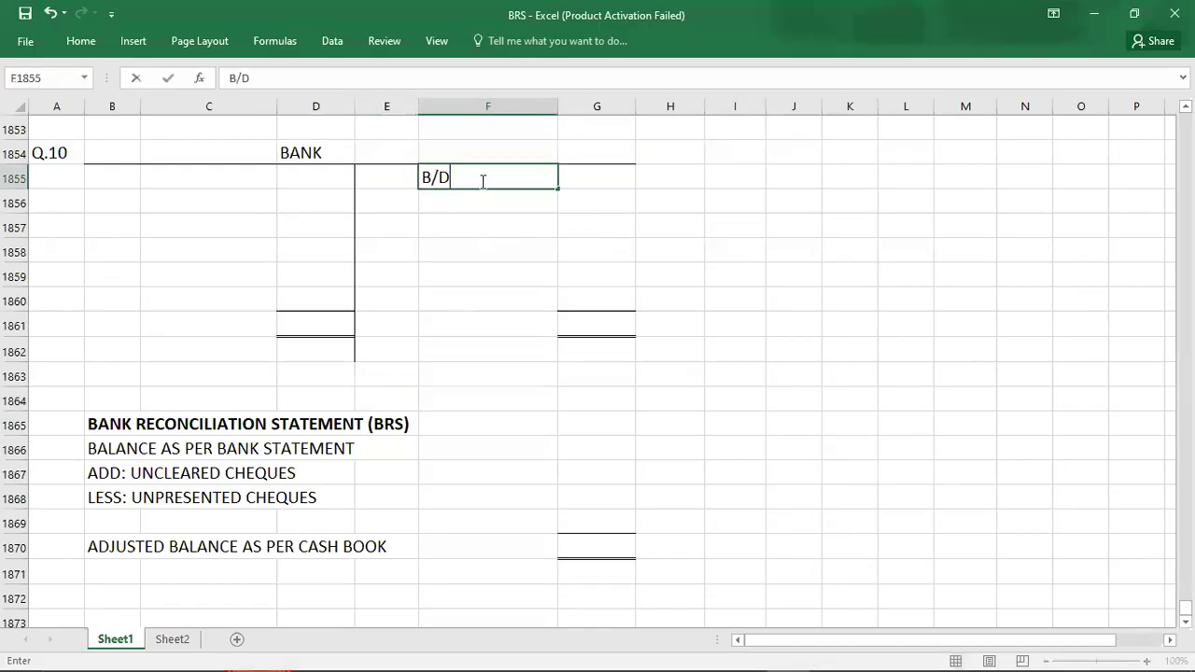
pyautogui.press('Tab')
pyautogui.write('492')
pyautogui.press('Return')
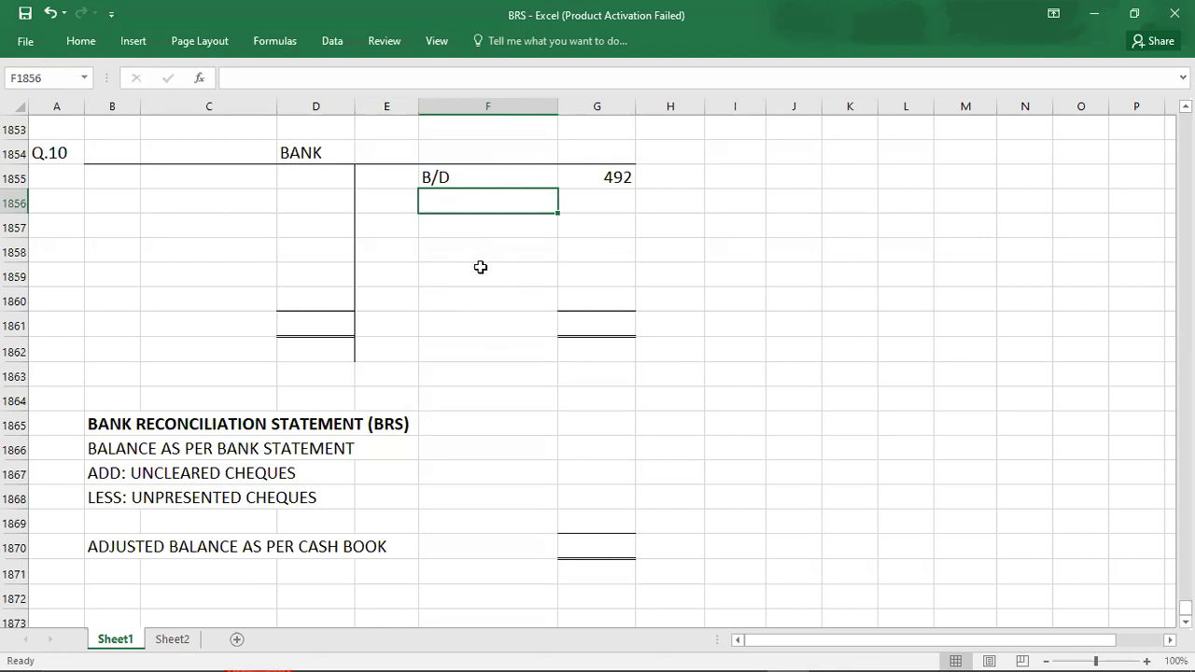
# Step: Enter 1353 in G1866 as the balance as per bank statement for Q.10 and label it DEBIT in H1866
pyautogui.hotkey('alt', 'Tab')
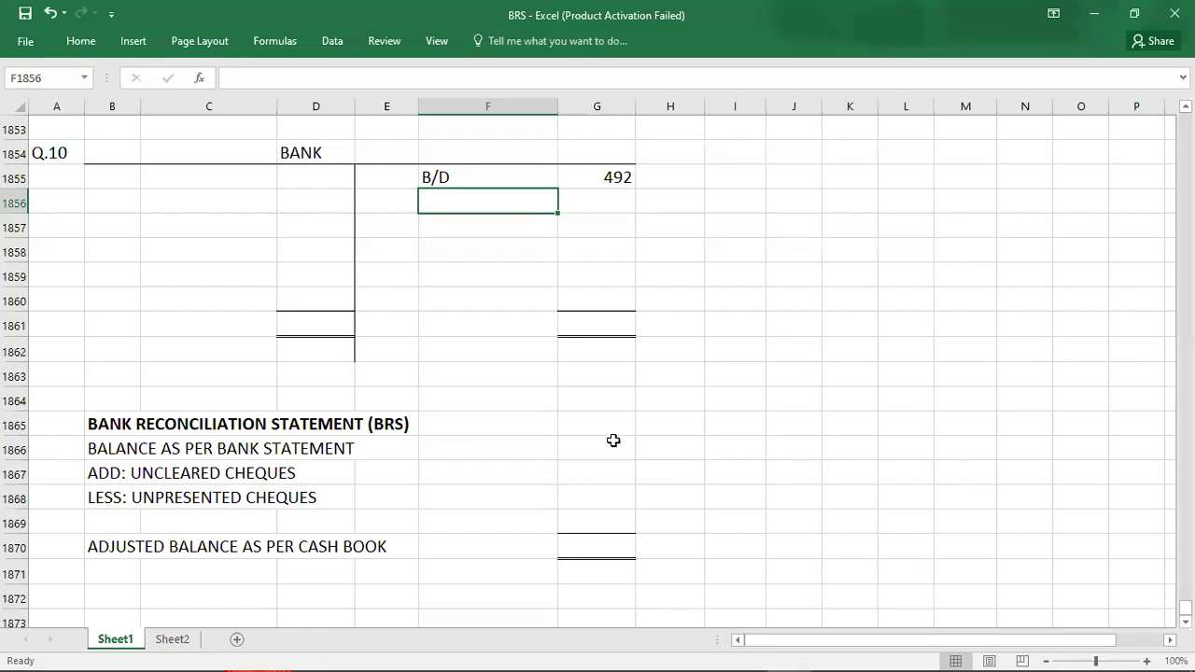
pyautogui.click(614, 442)
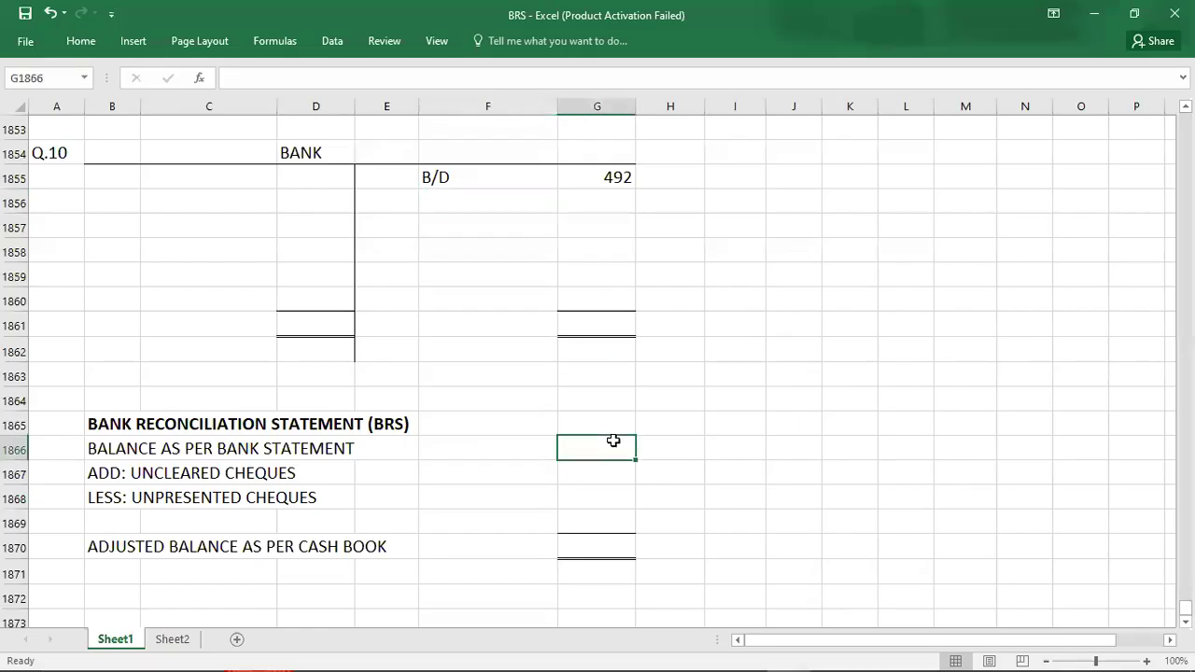
pyautogui.write('1353')
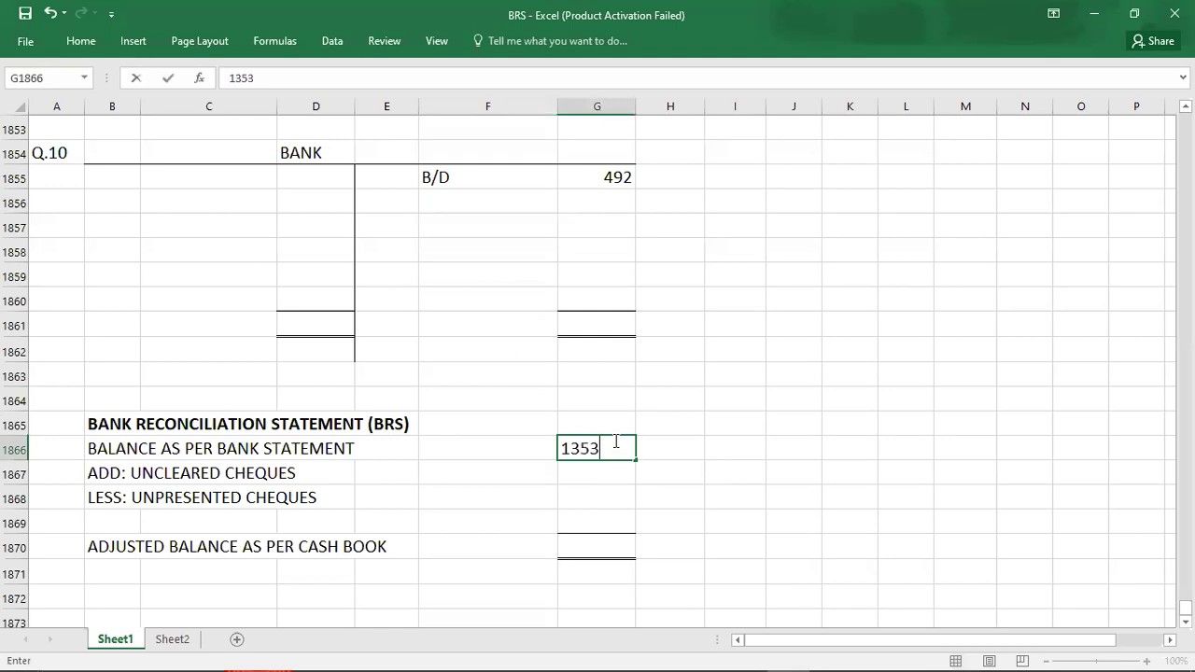
pyautogui.press('Tab')
pyautogui.write('DEBIT')
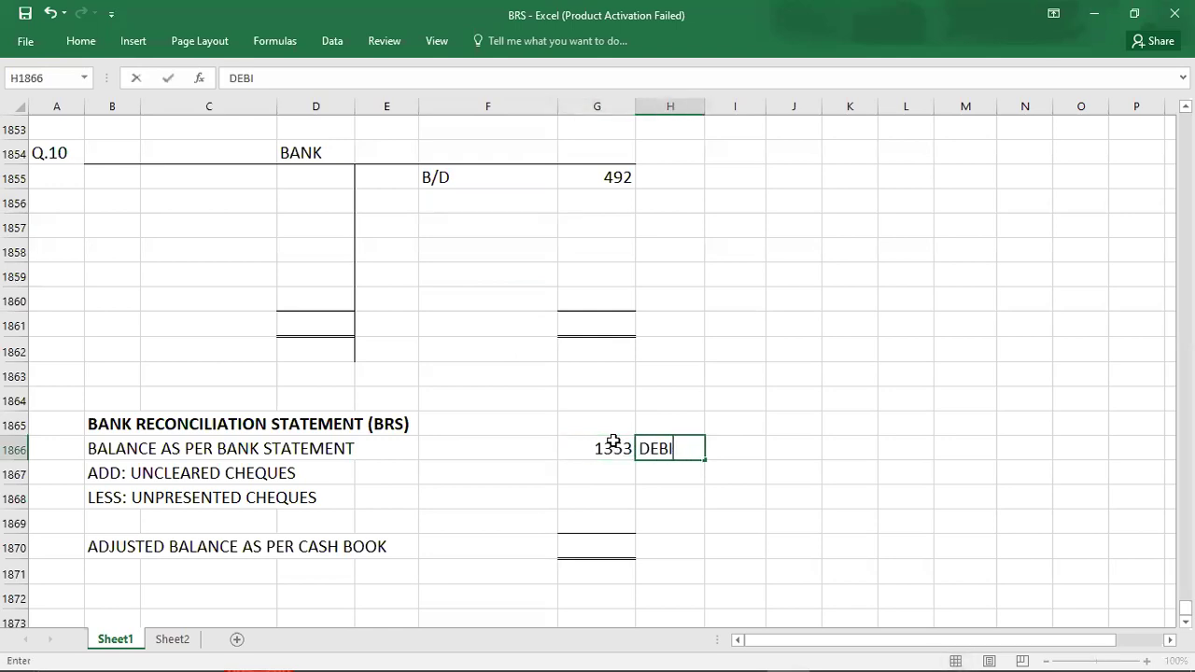
# Step: Change the bank statement balance in G1866 to -1353 and enter O/D beside it in F1866
pyautogui.click(587, 451)
pyautogui.doubleClick(586, 452)
pyautogui.write('-')
pyautogui.click(509, 446)
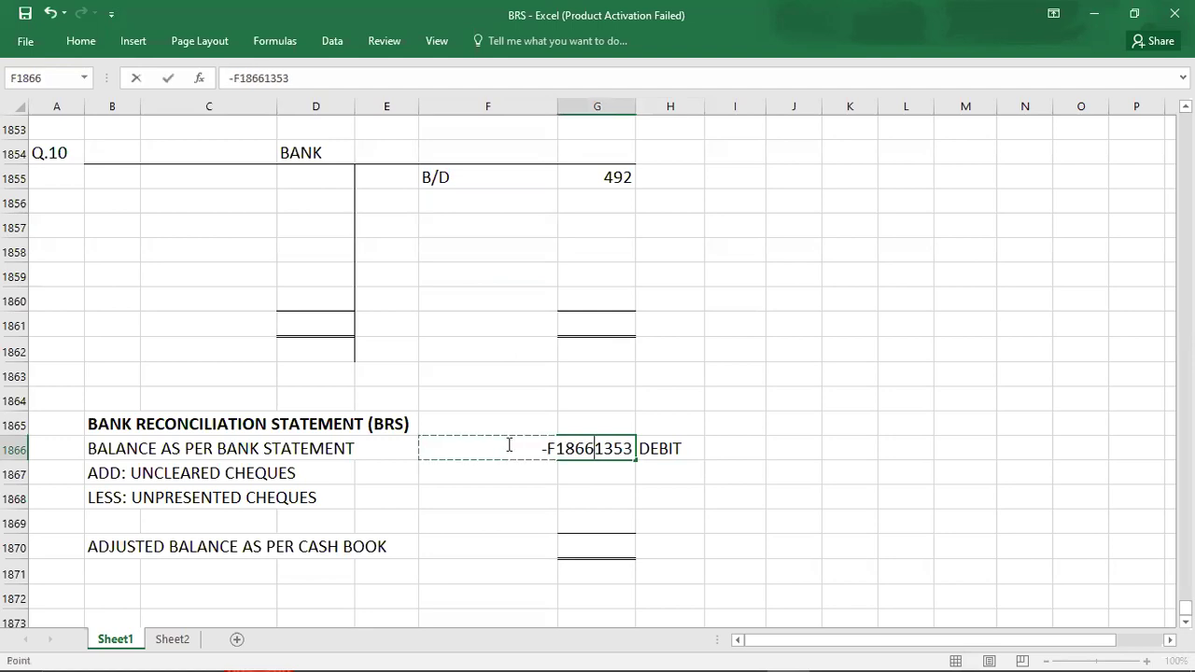
pyautogui.press('BackSpace')
pyautogui.press('BackSpace')
pyautogui.press('BackSpace')
pyautogui.press('BackSpace')
pyautogui.press('BackSpace')
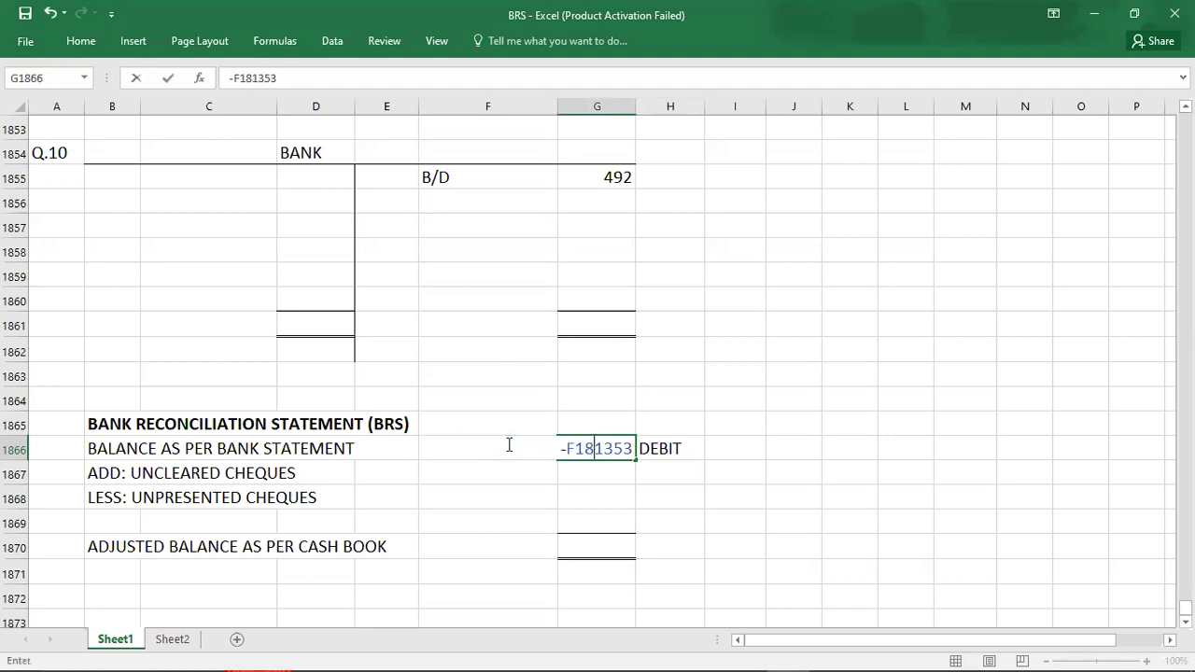
pyautogui.press('Return')
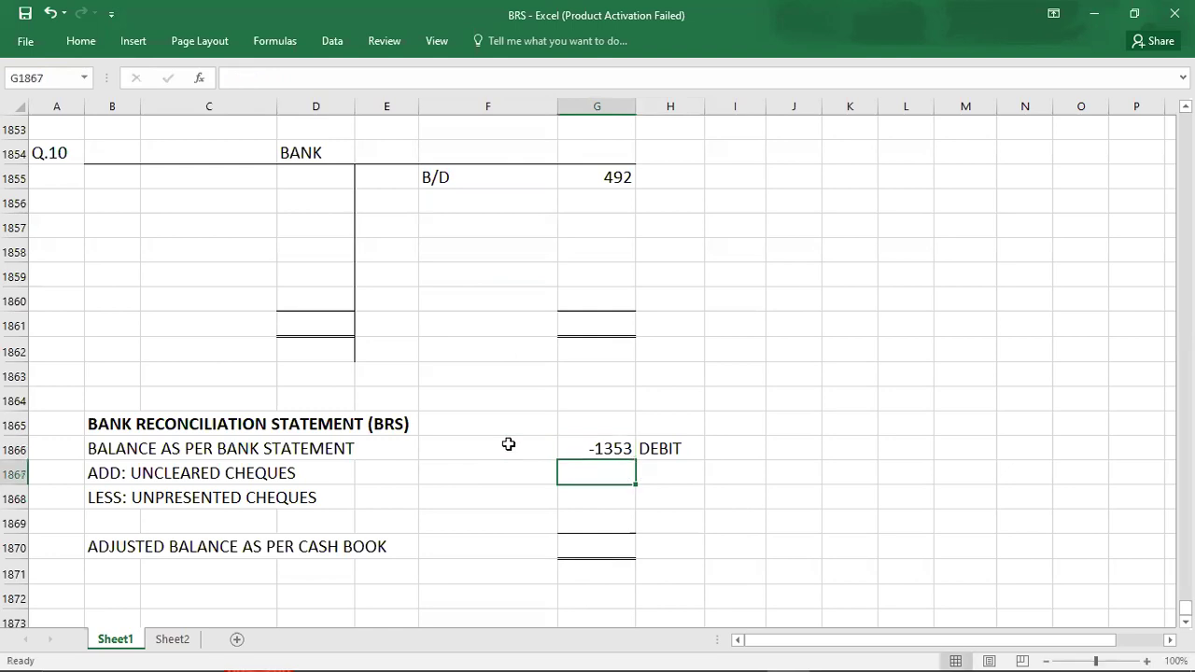
pyautogui.doubleClick(509, 445)
pyautogui.write('O/D')
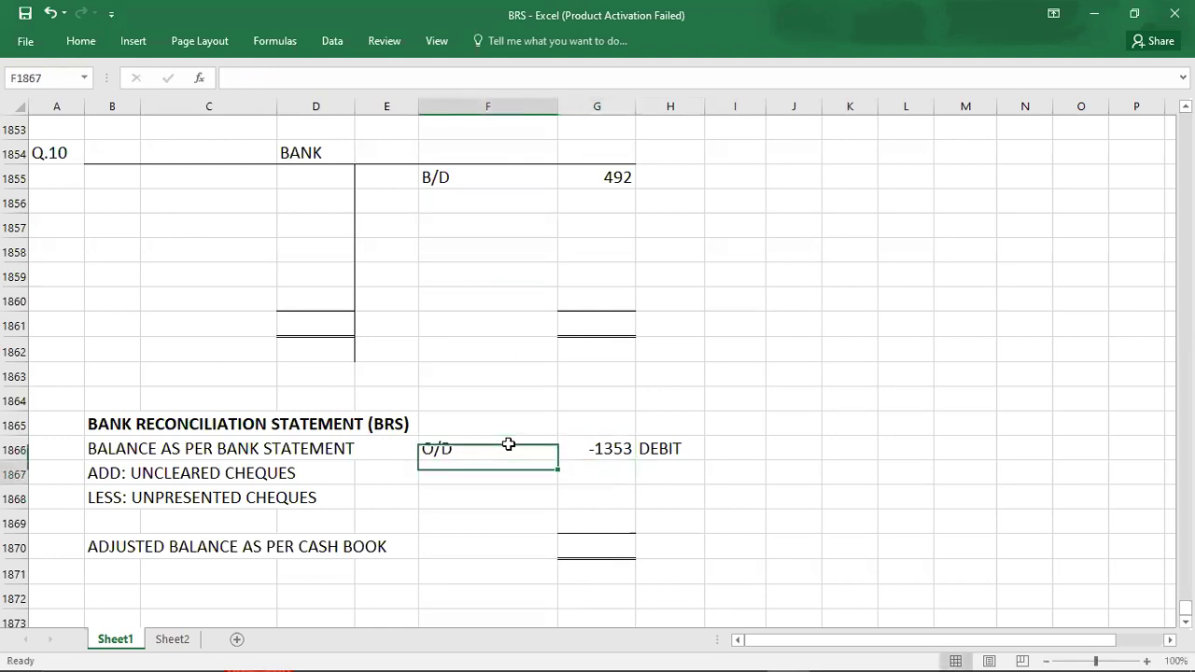